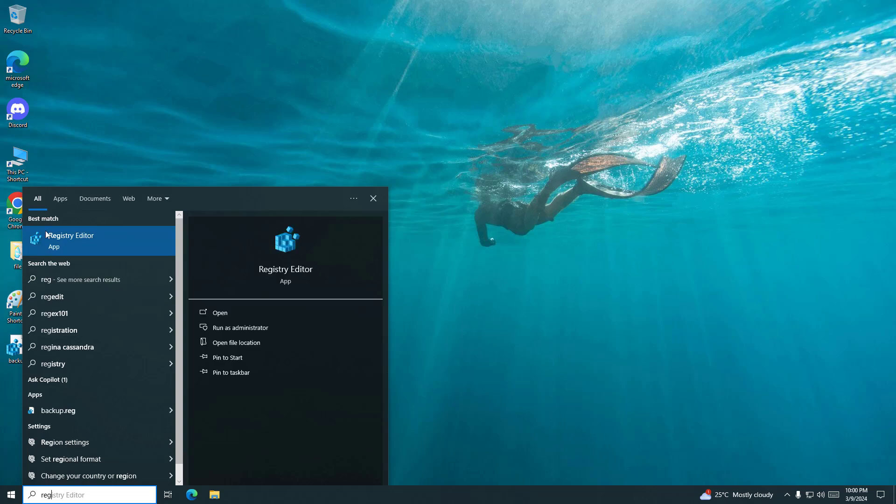
- Open Registry Editor as administrator and go to the HKEY_LOCAL_MACHINE\SYSTEM\CurrentControlSet\Control key
right_click(67, 238)
click(93, 246)
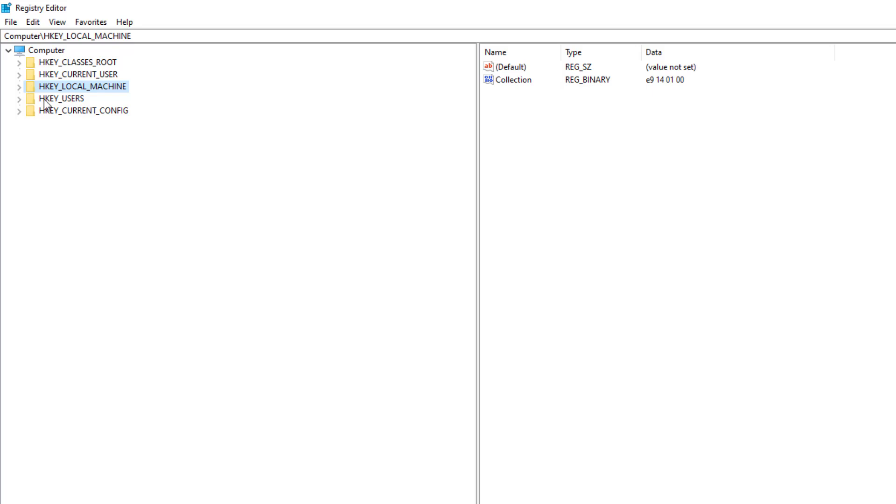
click(19, 87)
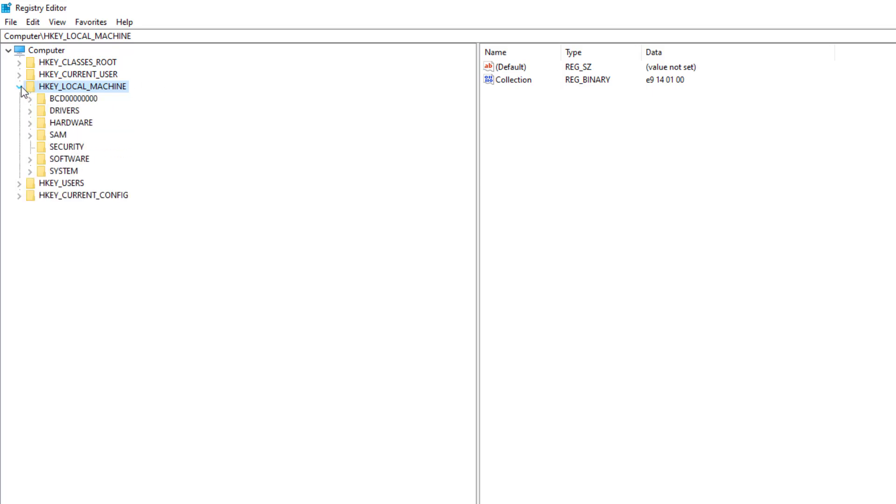
click(29, 174)
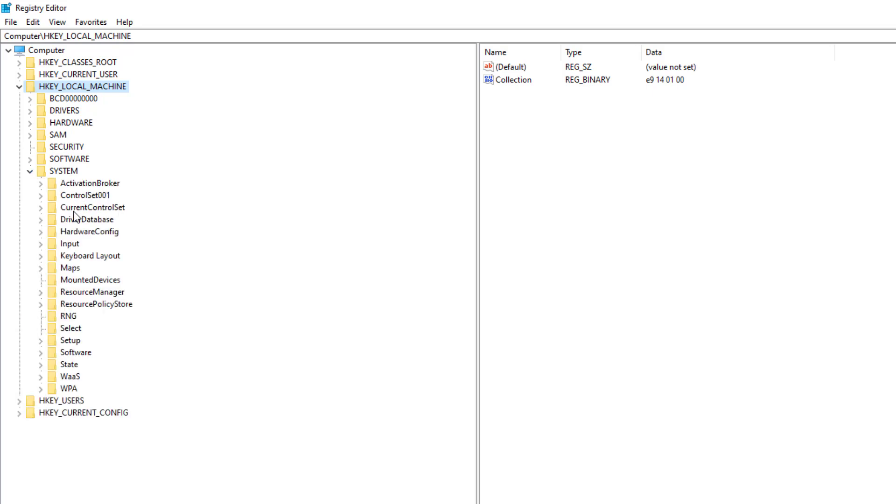
click(42, 208)
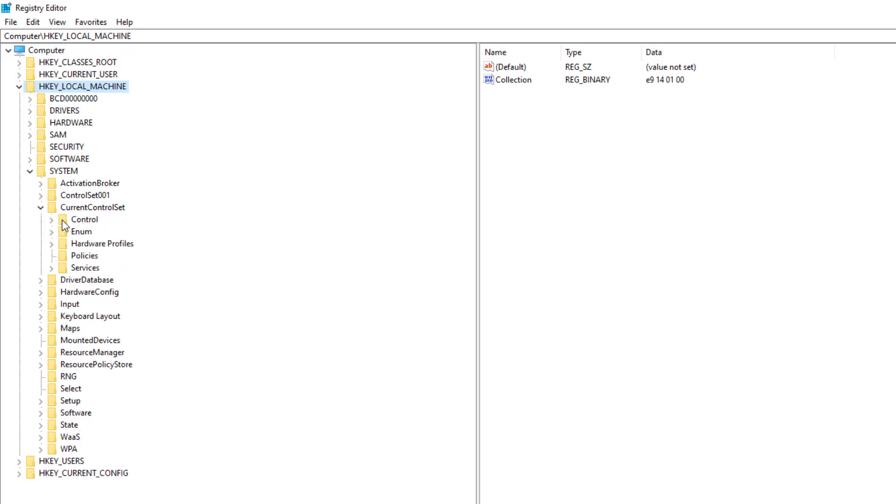
click(50, 220)
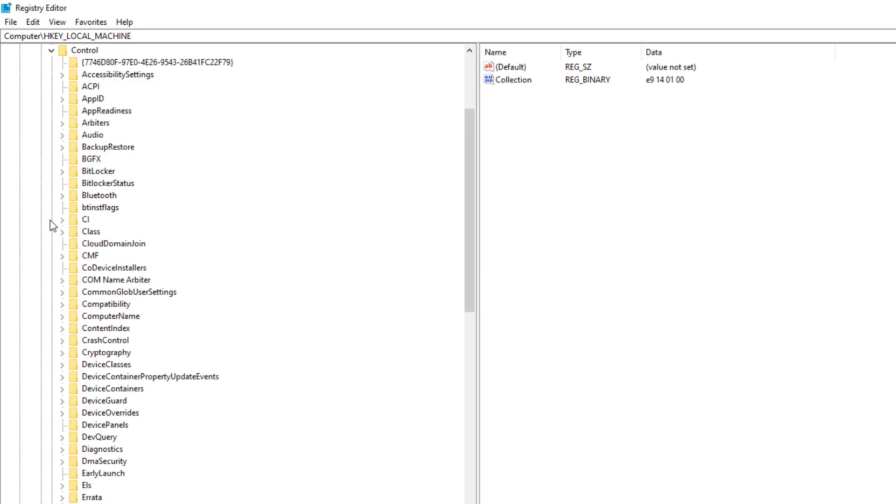
scroll(50, 220, up, 1)
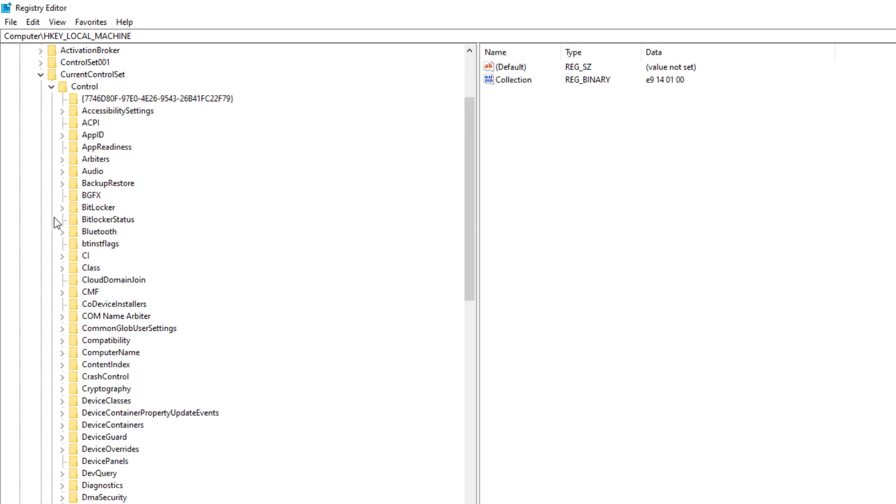
click(88, 91)
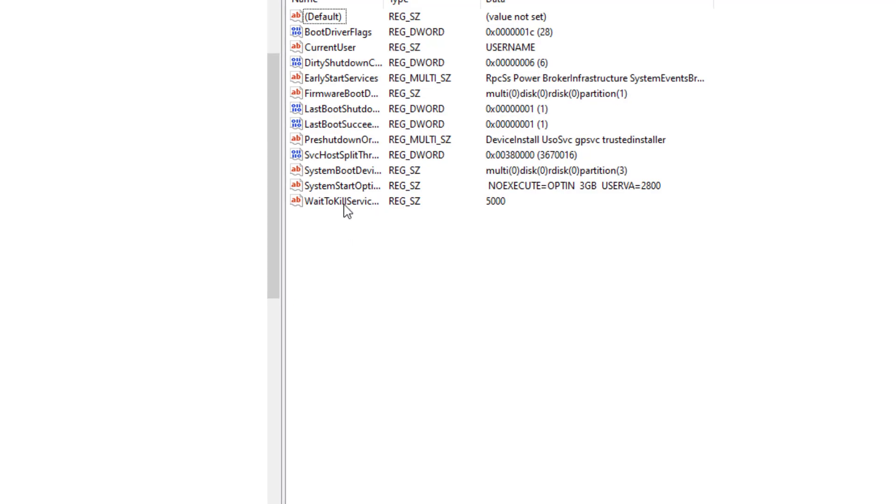
- Set the value data of WaitToKillServiceTimeout in the Control key to 2000
click(325, 206)
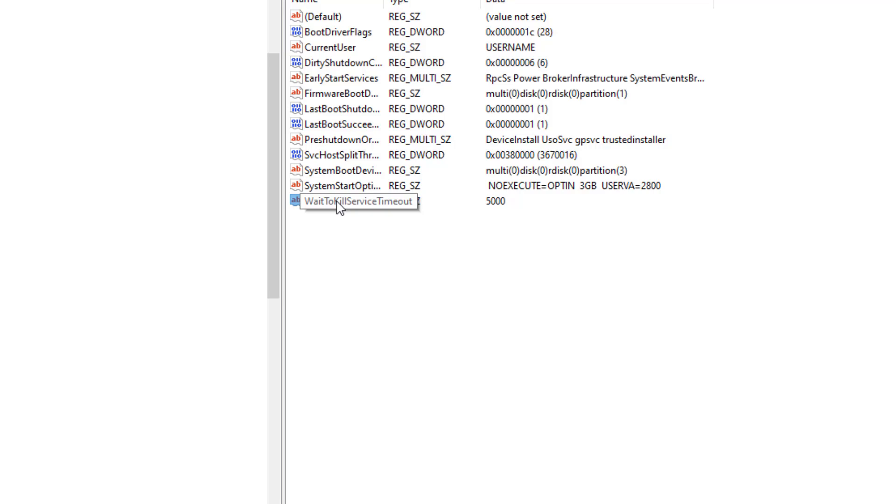
right_click(339, 208)
click(392, 209)
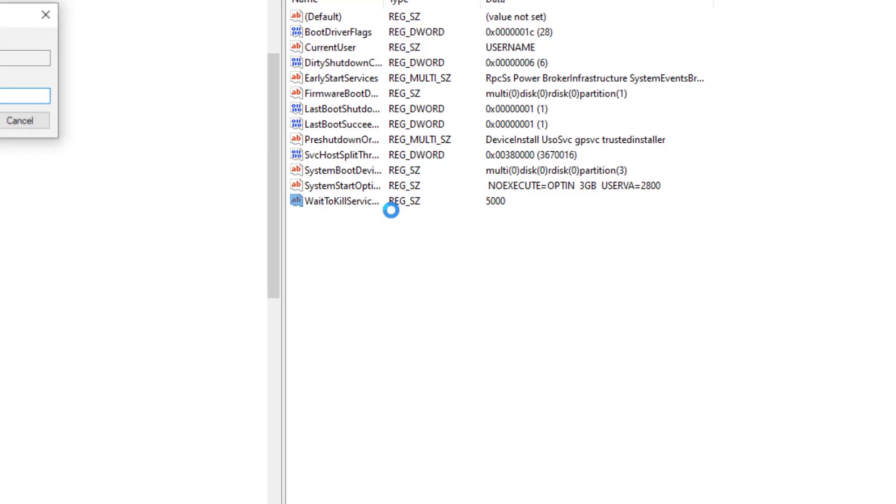
text(2)
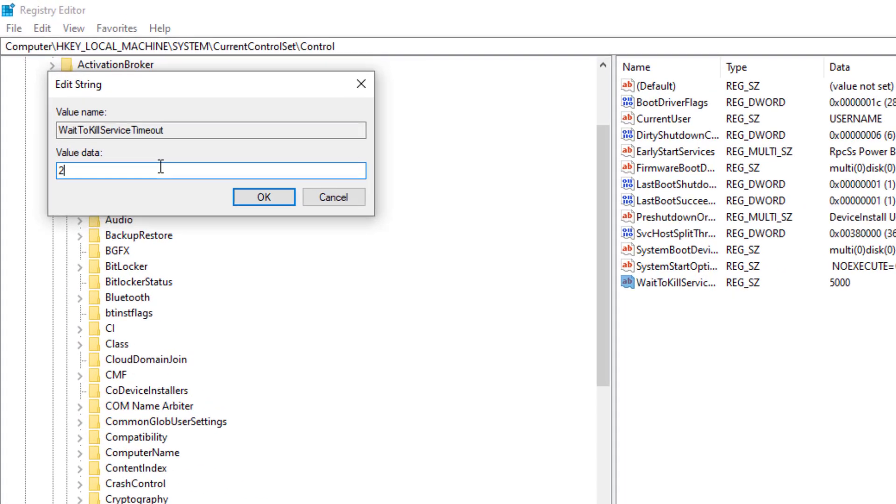
text(000)
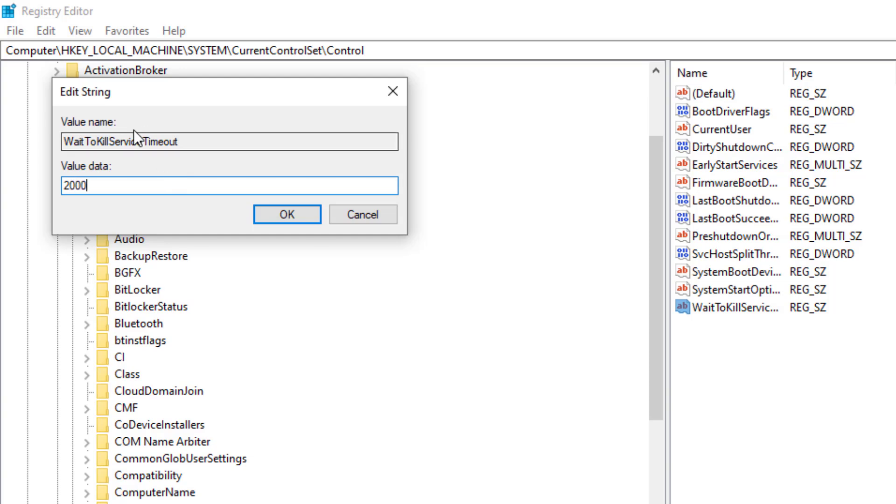
click(288, 214)
- Collapse the Control, CurrentControlSet, SYSTEM and HKEY_LOCAL_MACHINE branches of the registry tree
scroll(122, 308, up, 4)
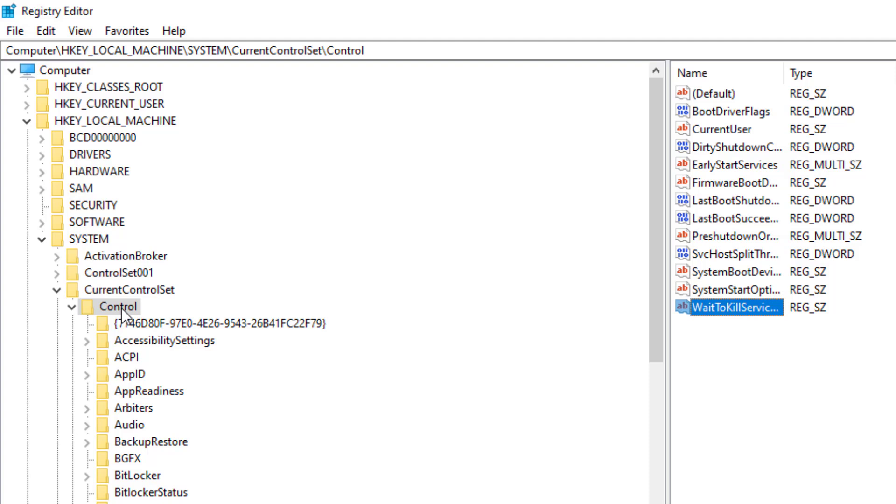
click(71, 307)
click(57, 289)
click(42, 238)
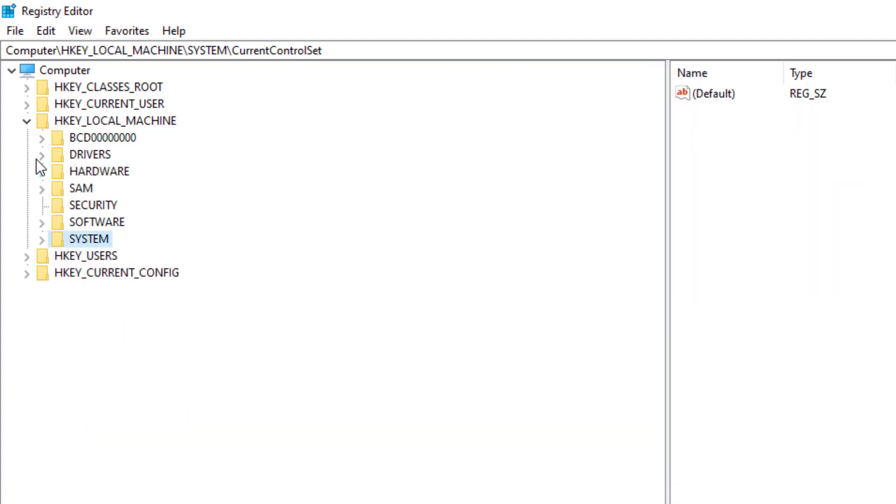
click(27, 121)
- Go to the HKEY_CURRENT_USER\Control Panel\Desktop key
click(57, 100)
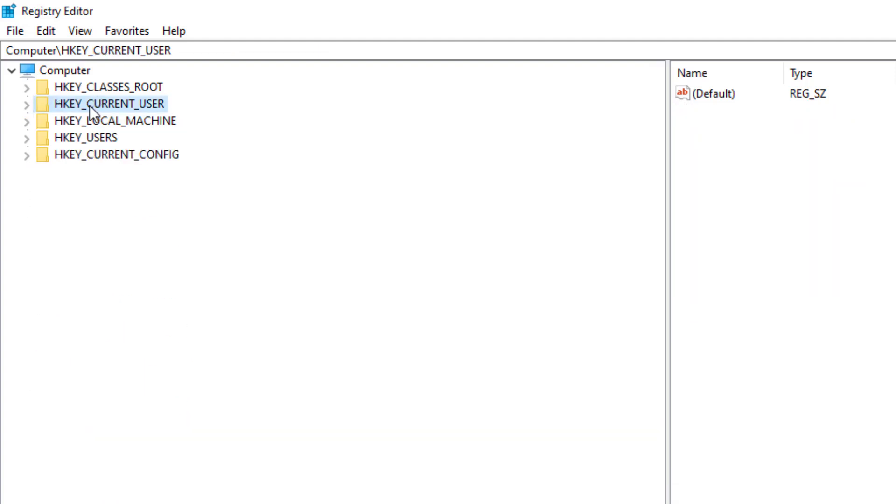
click(27, 104)
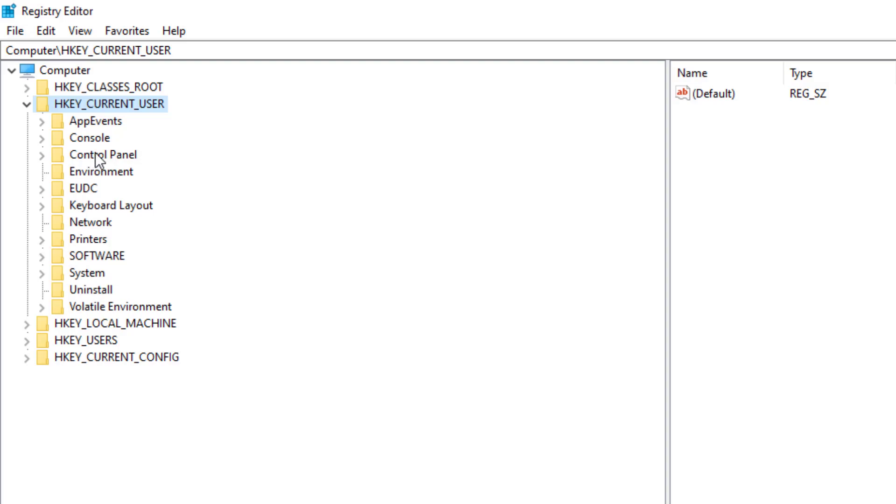
click(42, 155)
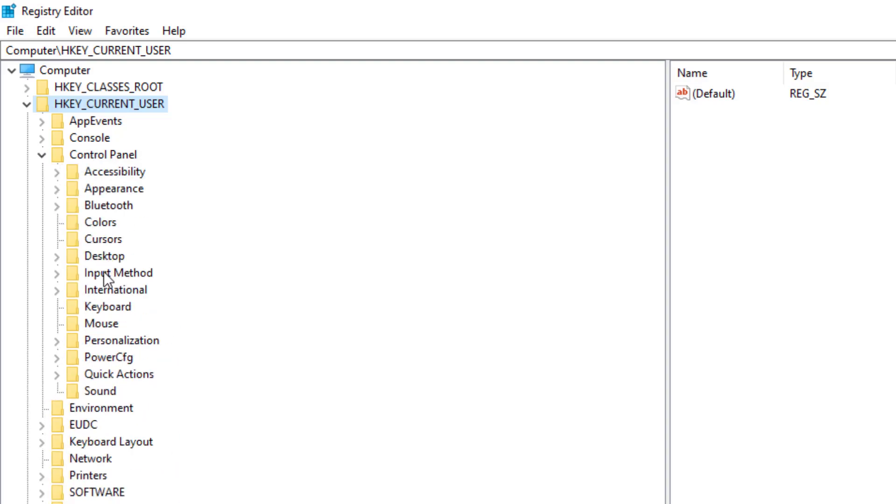
click(96, 261)
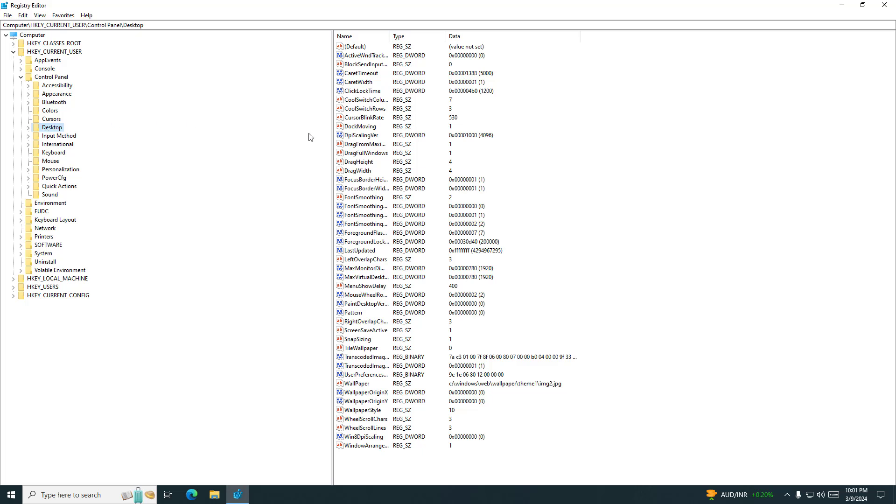
- Create a new string value named WayToKillTimeOut in the Desktop key
right_click(642, 237)
mouse_move(682, 244)
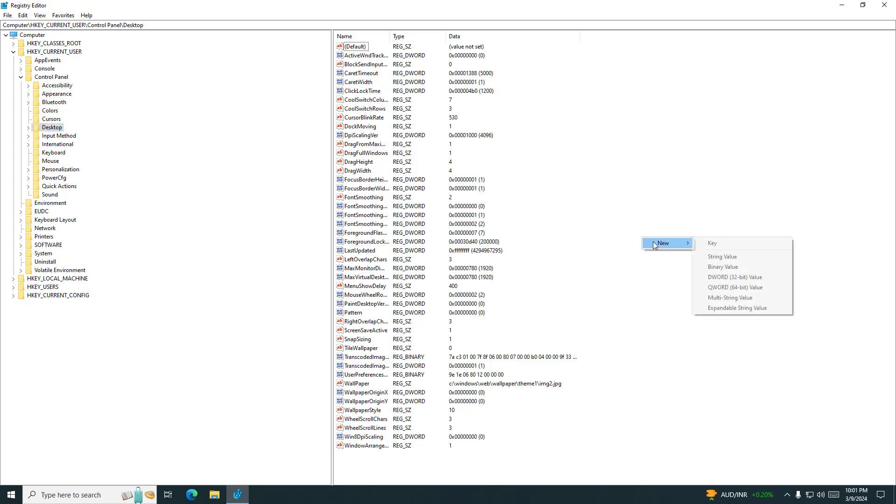
click(731, 256)
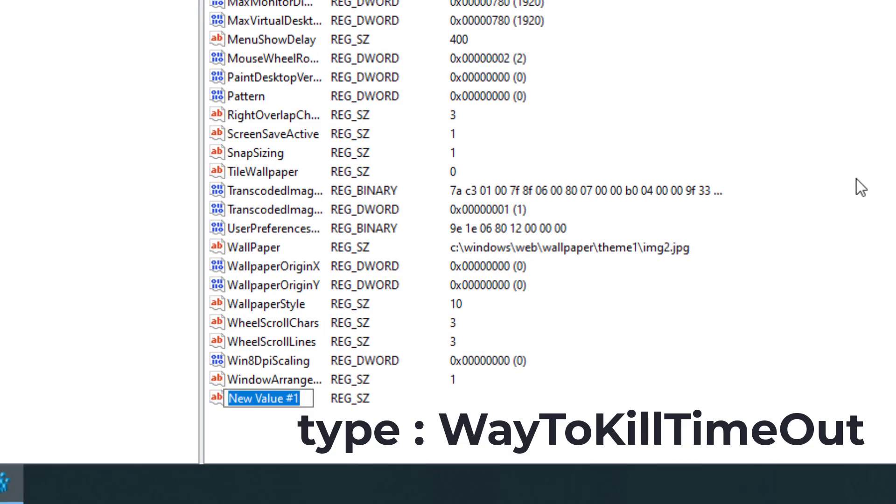
text(Wa)
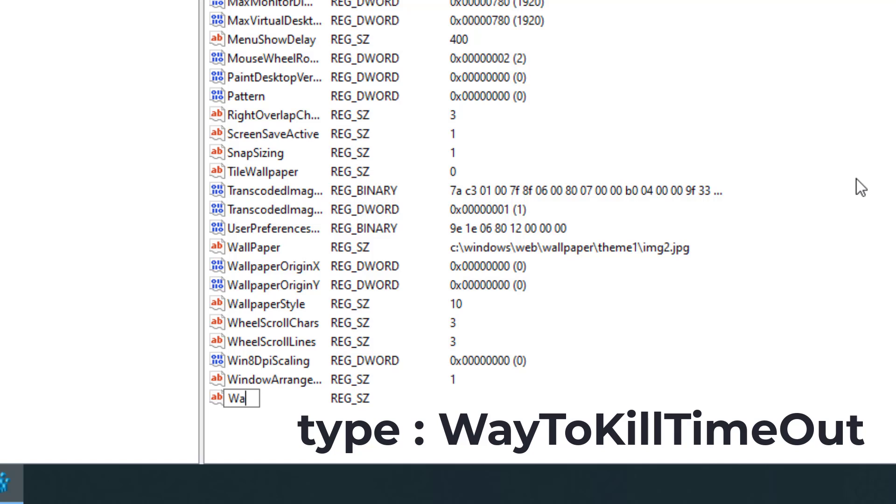
text(yToKillTime)
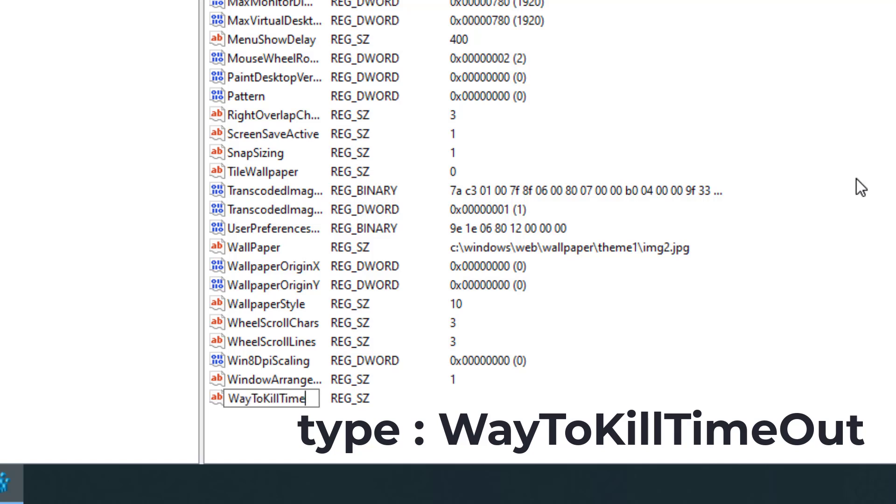
text(Out)
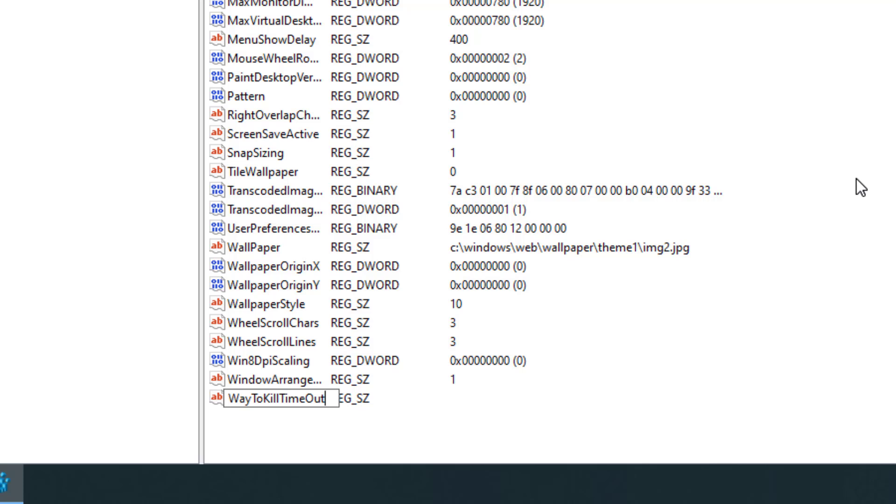
key(Return)
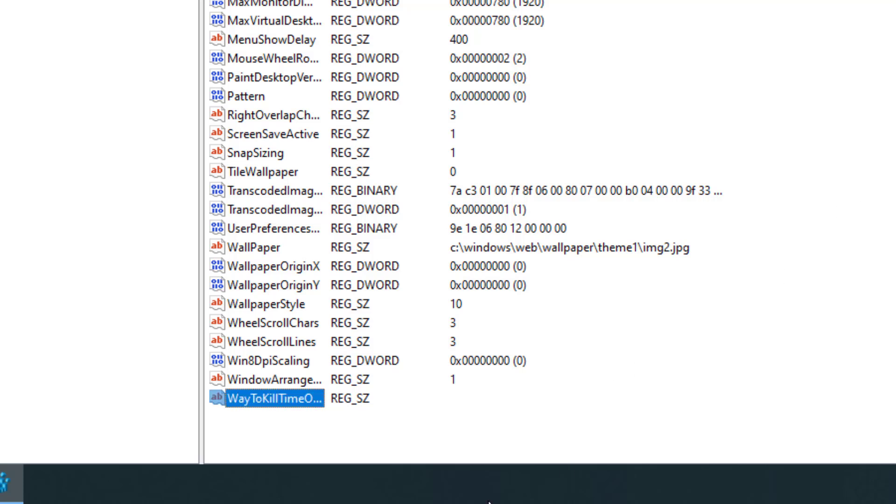
- Set the value data of the WayToKillTimeOut string in the Desktop key to 2000
right_click(282, 398)
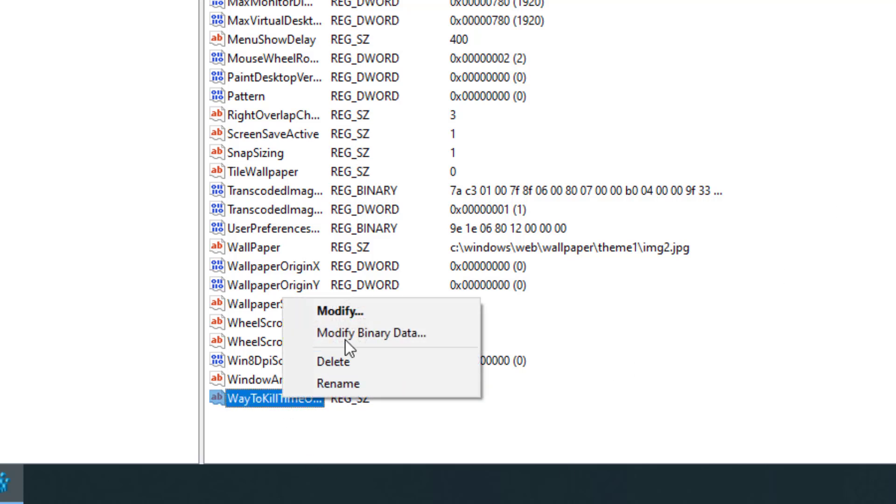
click(354, 316)
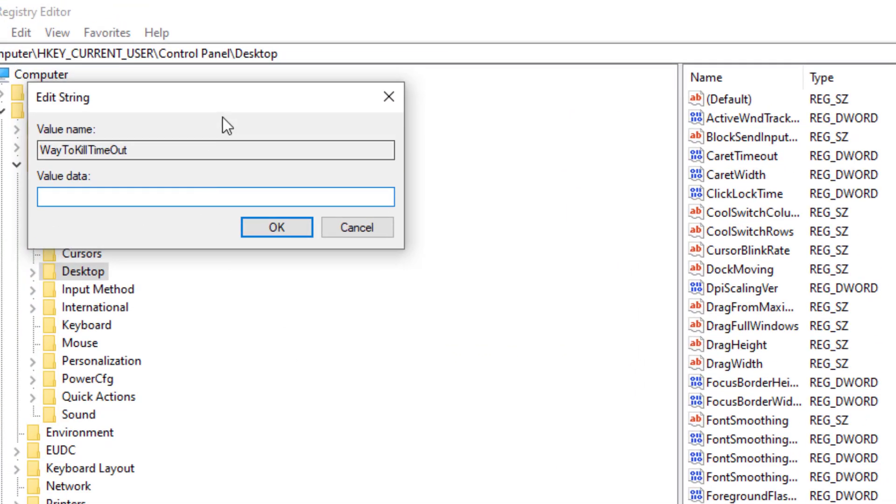
drag(226, 95, 547, 215)
text(2)
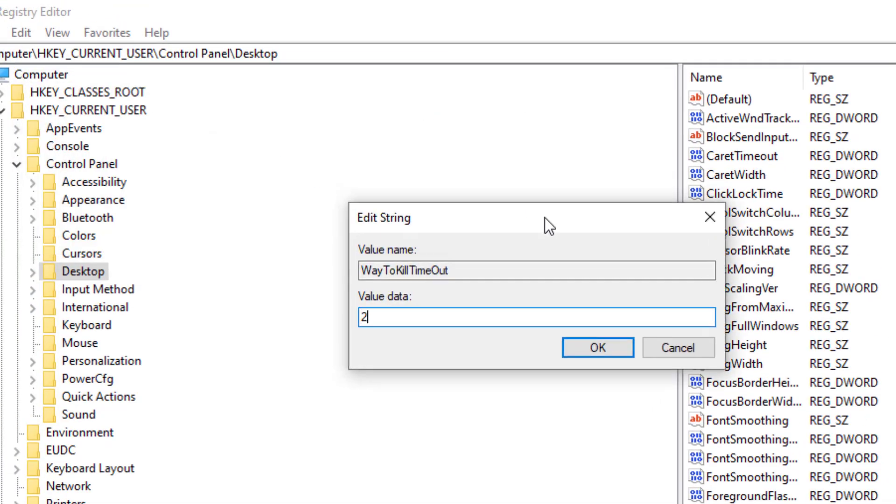
text(000)
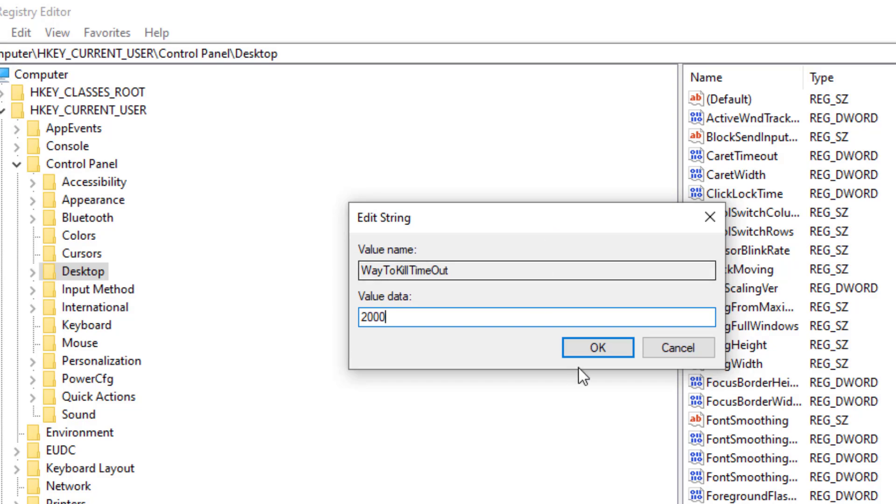
click(610, 346)
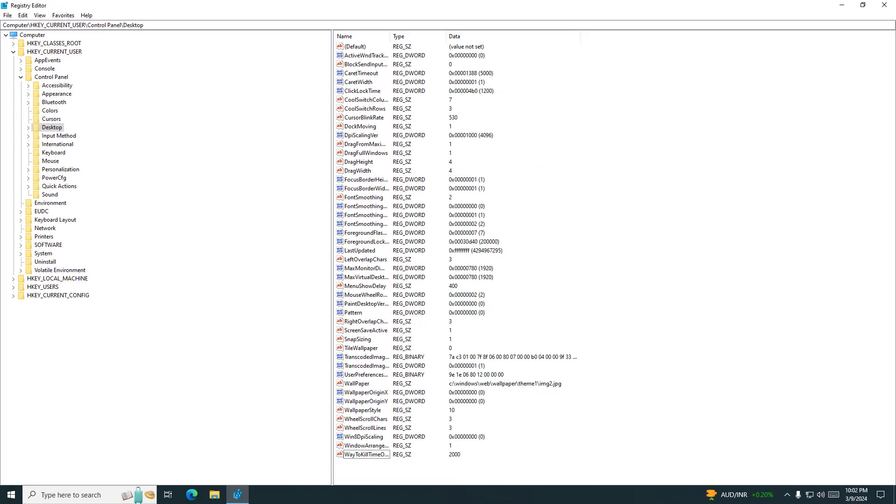
- Close Registry Editor and restart the computer
click(885, 5)
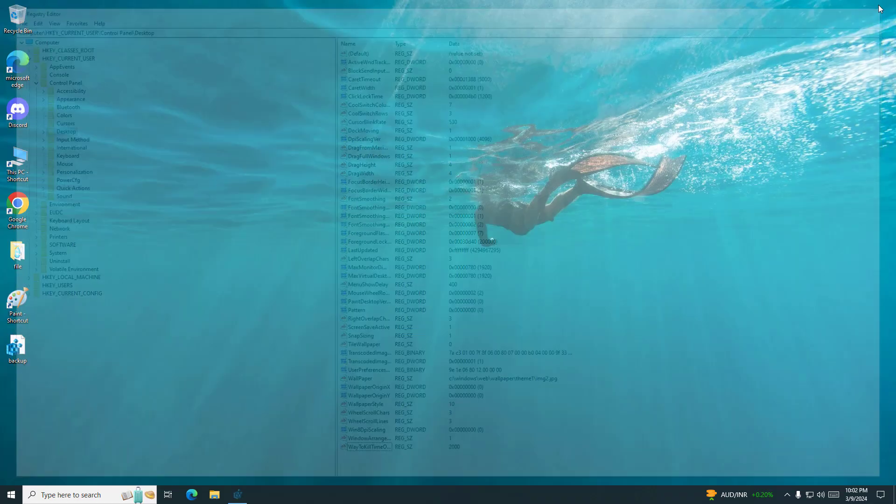
click(10, 493)
click(9, 493)
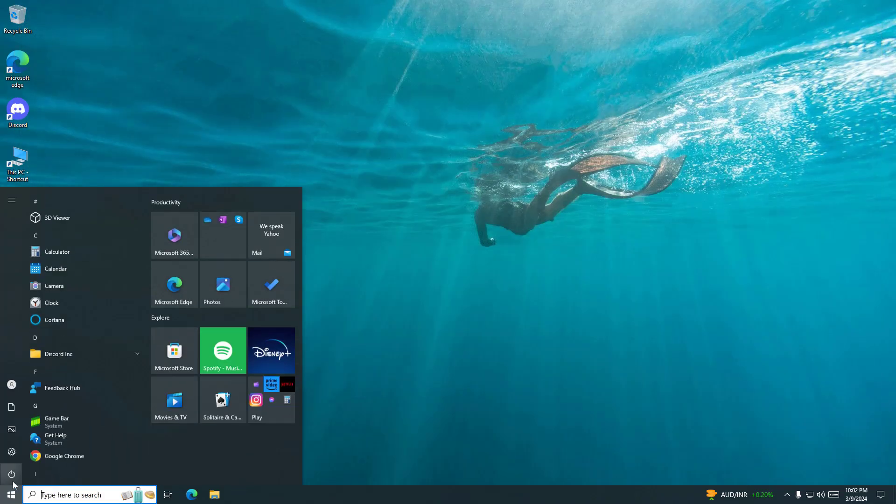
click(12, 474)
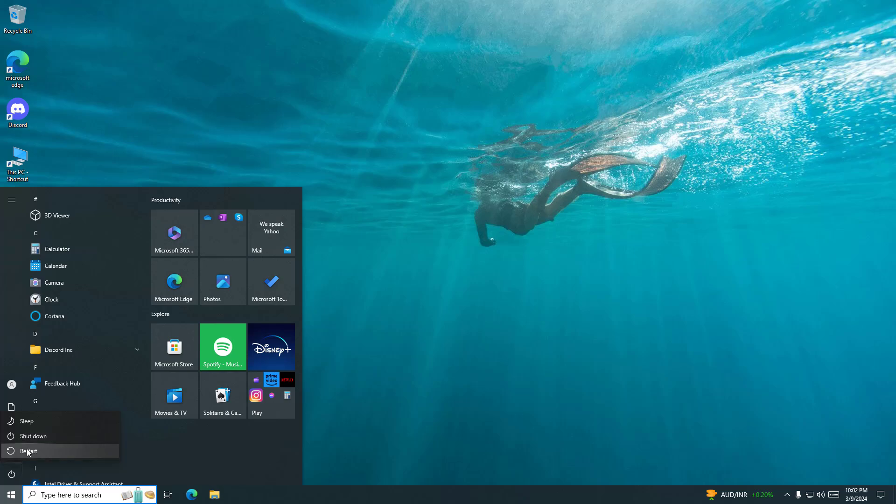
click(28, 451)
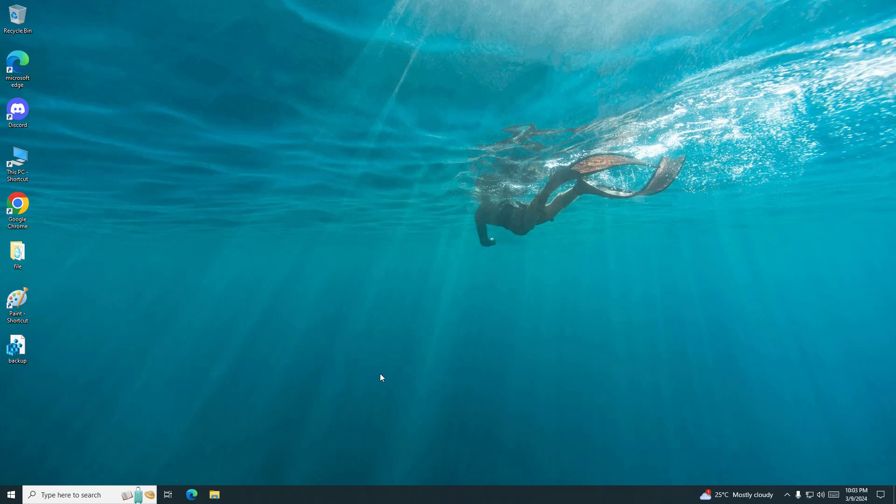
- Open the Windows Temp folder by running temp from the Run dialog
click(84, 491)
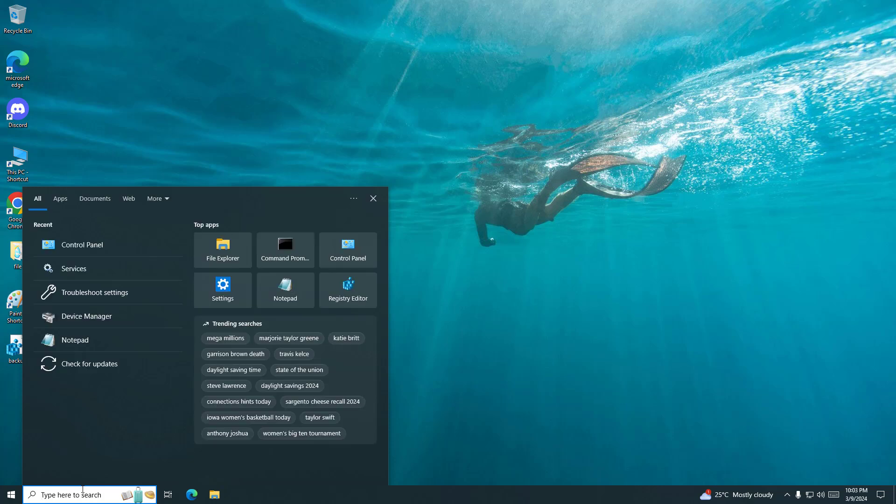
text(run)
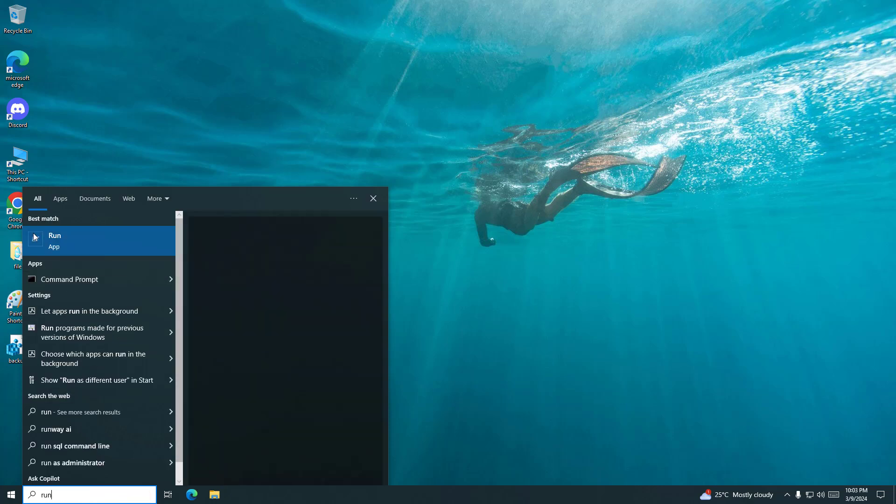
click(79, 238)
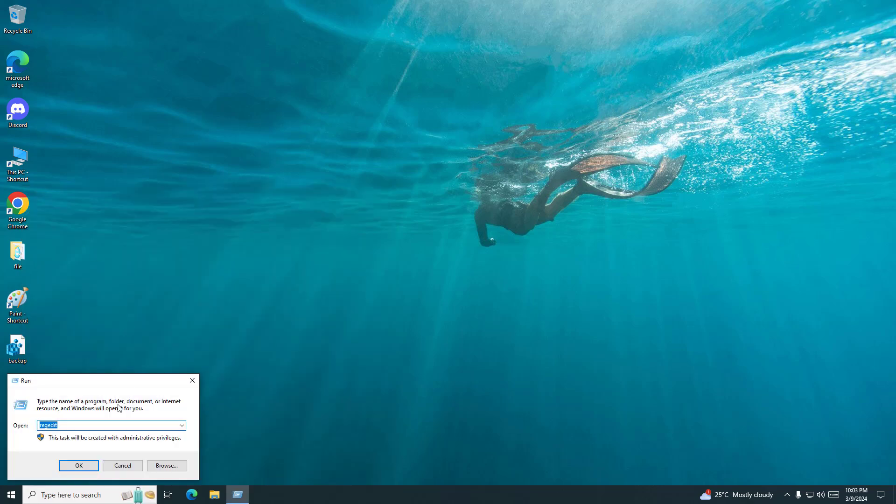
drag(90, 381, 378, 244)
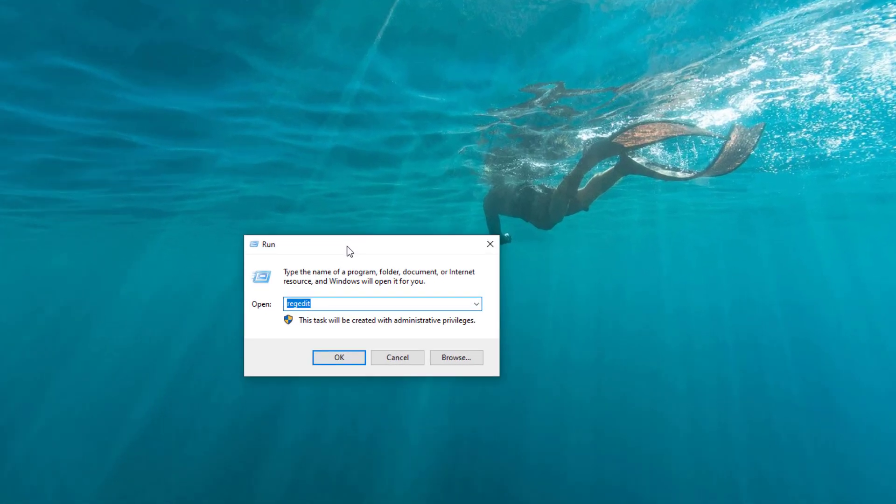
text(temp)
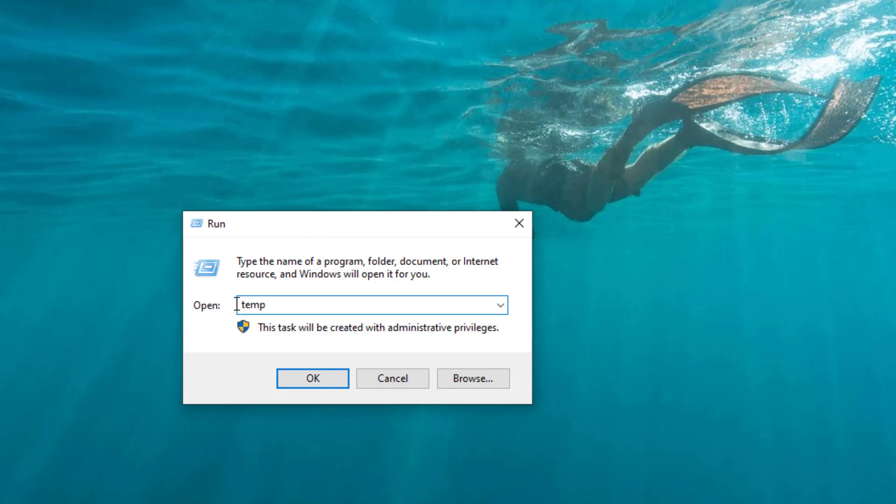
click(310, 383)
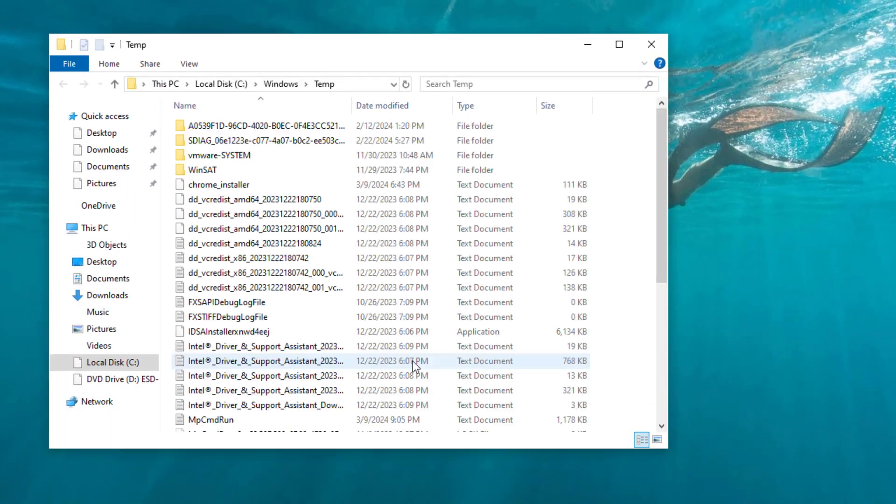
- Delete all items in the Windows Temp folder, retry and then cancel on the protected folder, and close the window
scroll(445, 347, down, 4)
scroll(444, 343, down, 1)
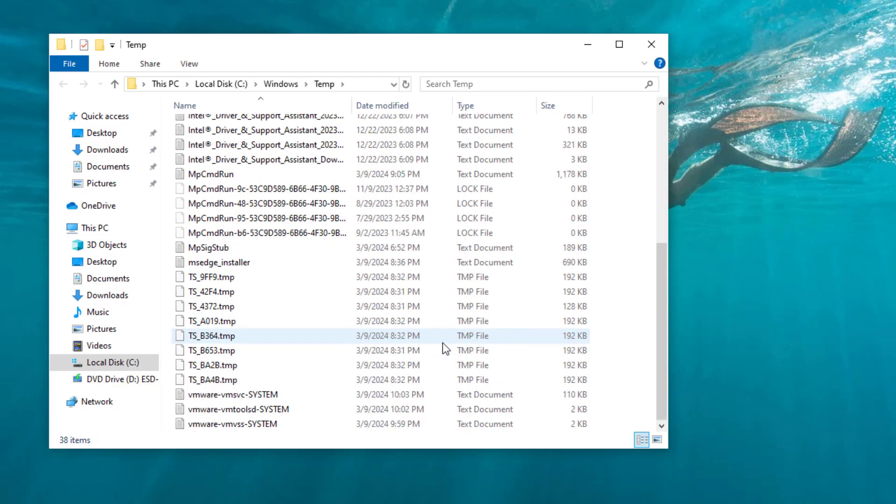
drag(625, 426, 294, 37)
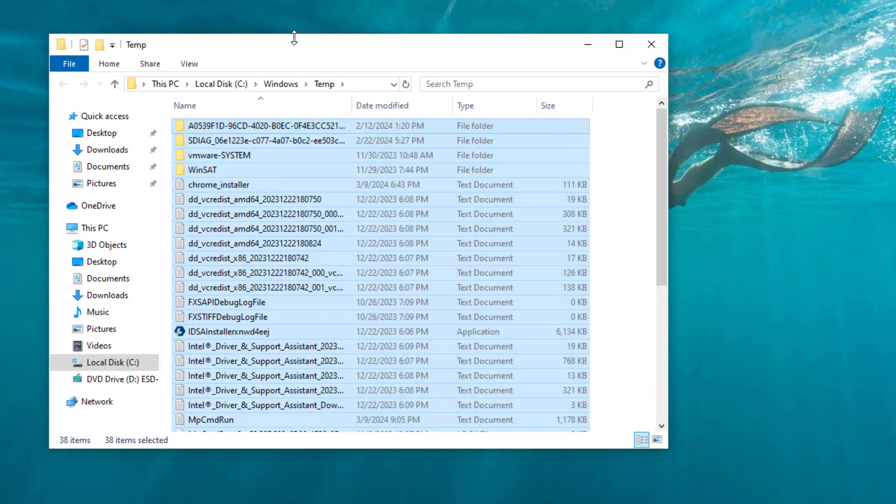
right_click(298, 195)
click(377, 320)
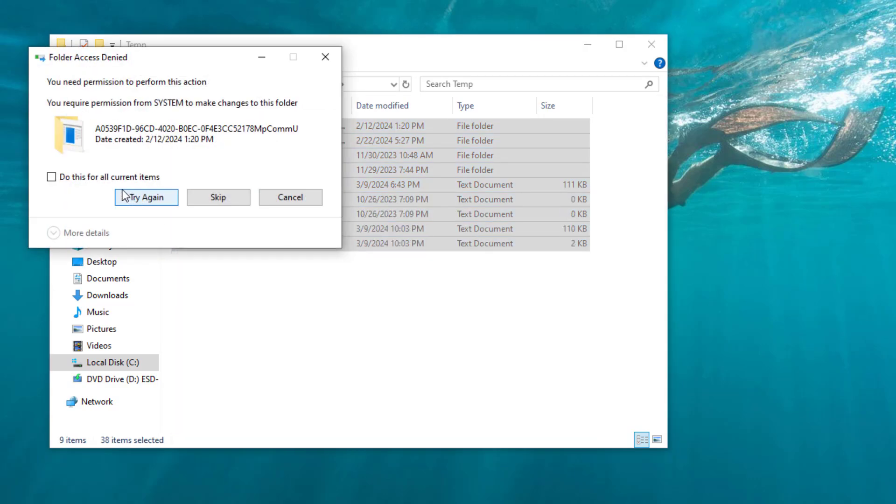
click(136, 197)
click(279, 197)
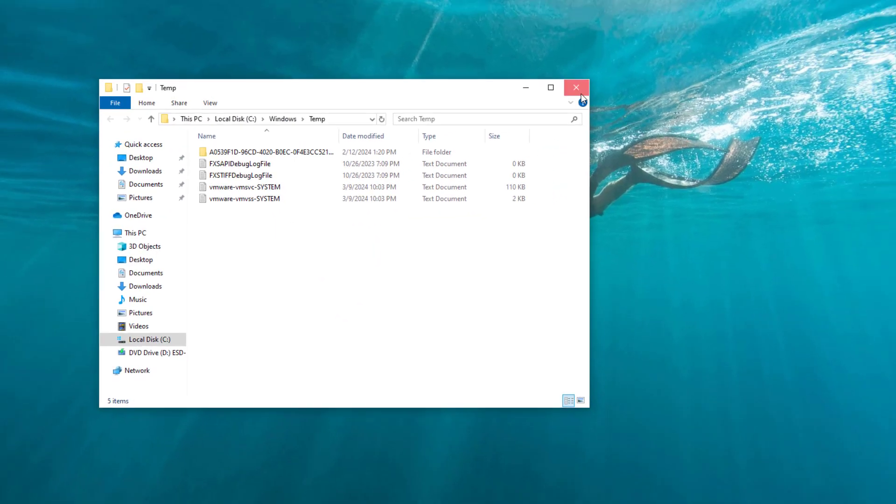
click(652, 44)
- Open the user's AppData\Local\Temp folder by running %temp% from the Run dialog
click(87, 493)
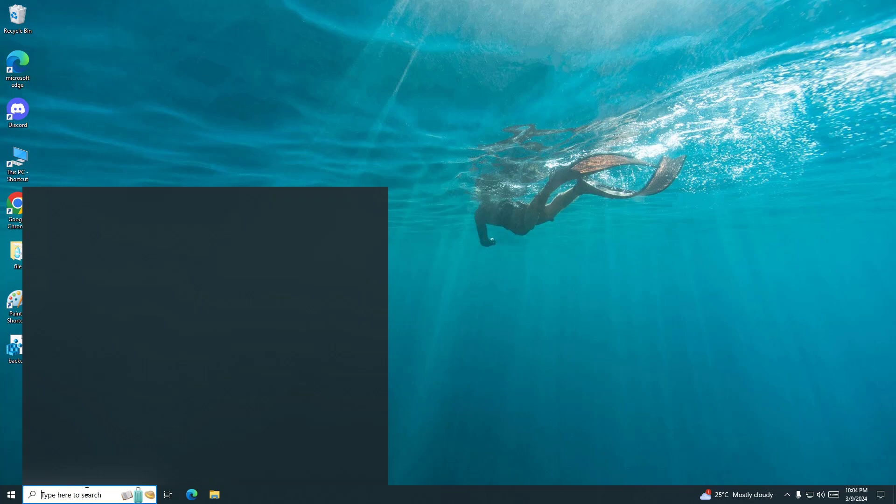
text(run)
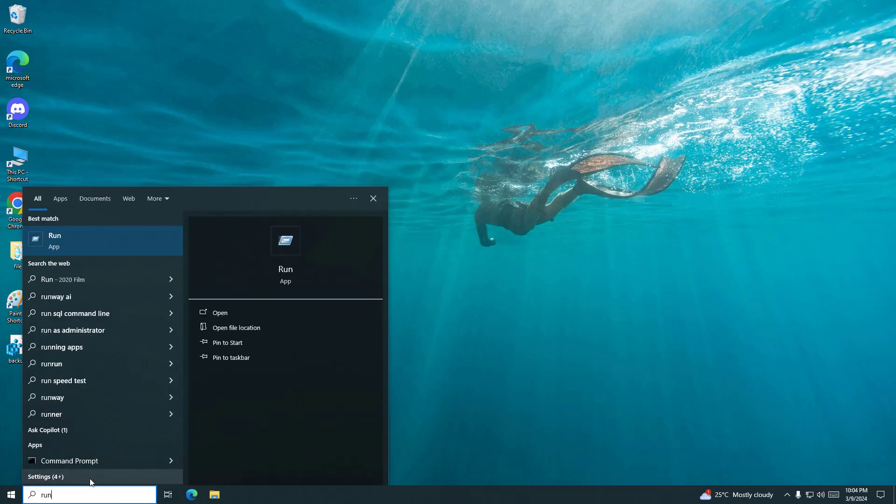
key(Return)
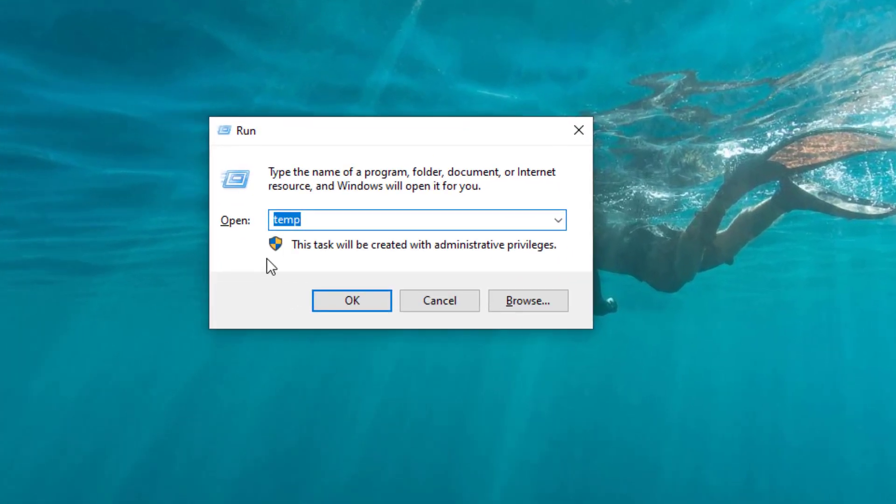
click(274, 222)
text(%)
click(344, 219)
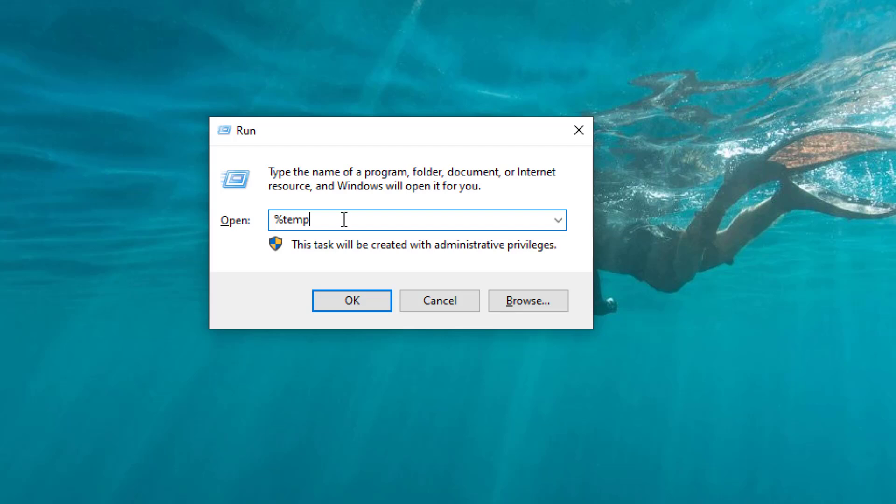
text(%)
drag(343, 228, 217, 223)
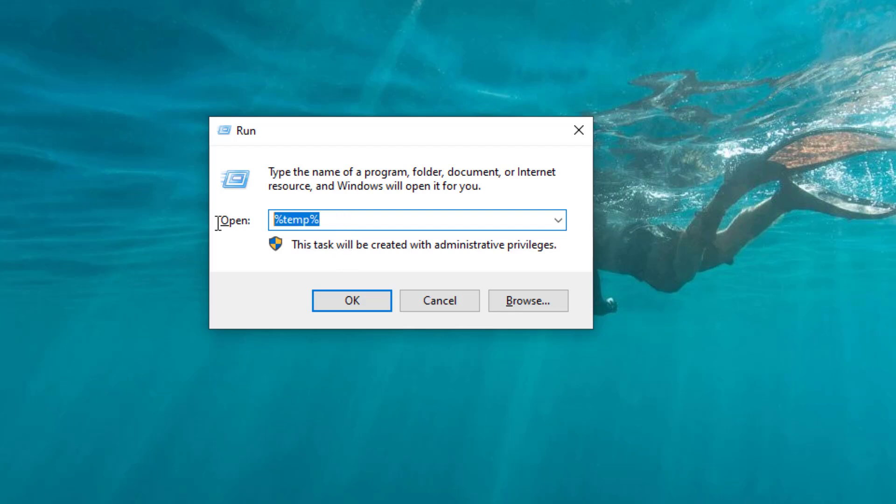
click(352, 301)
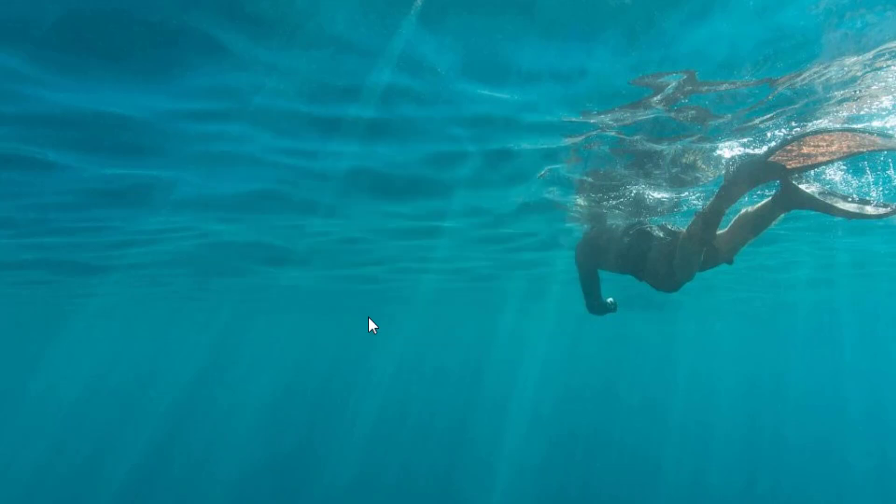
- Delete all files and folders in the AppData\Local\Temp folder and close its window
scroll(403, 441, down, 20)
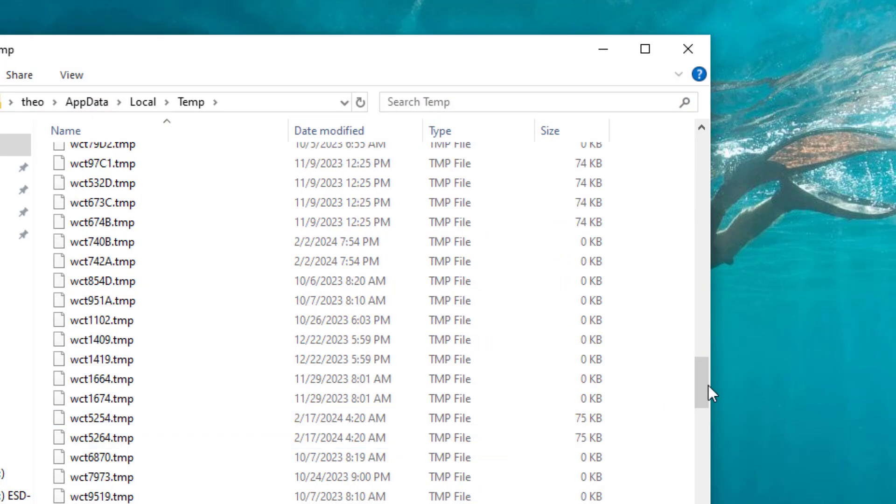
drag(704, 379, 704, 503)
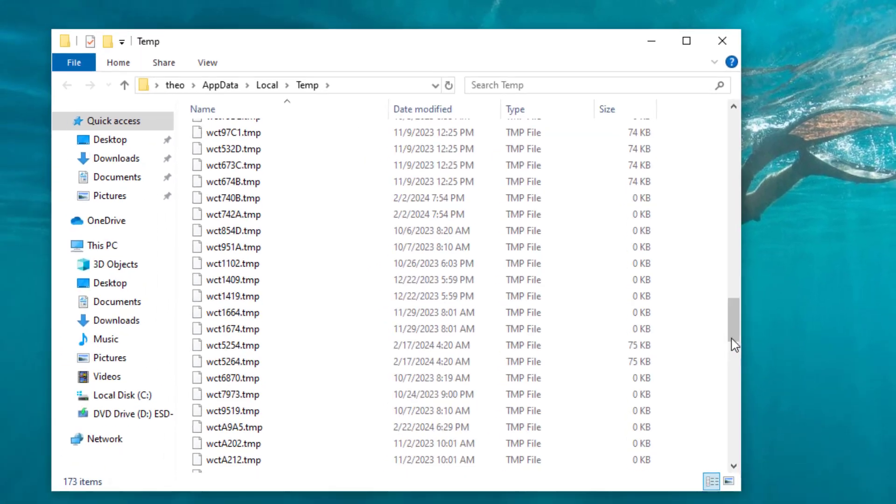
drag(704, 379, 705, 503)
drag(750, 411, 746, 441)
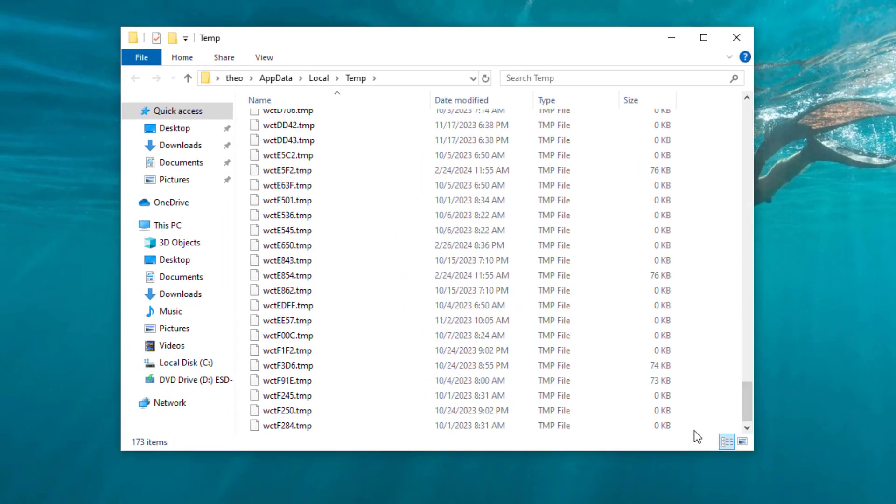
drag(694, 430, 485, 79)
right_click(422, 213)
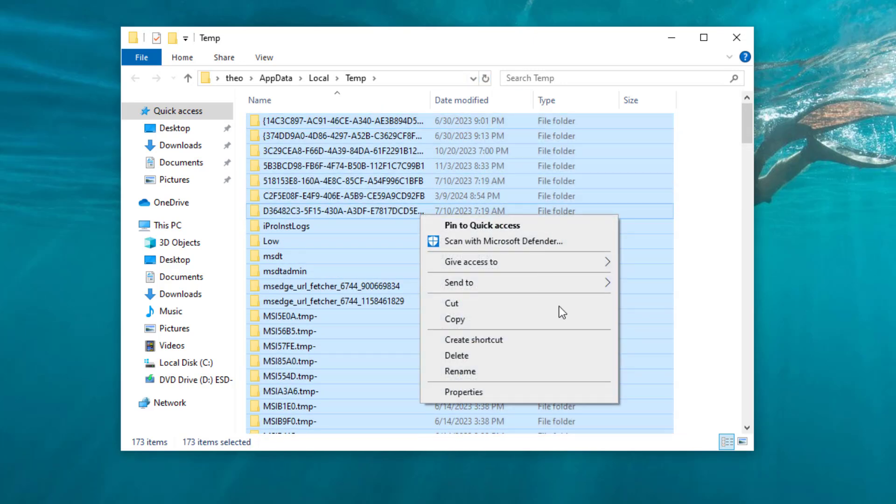
click(566, 361)
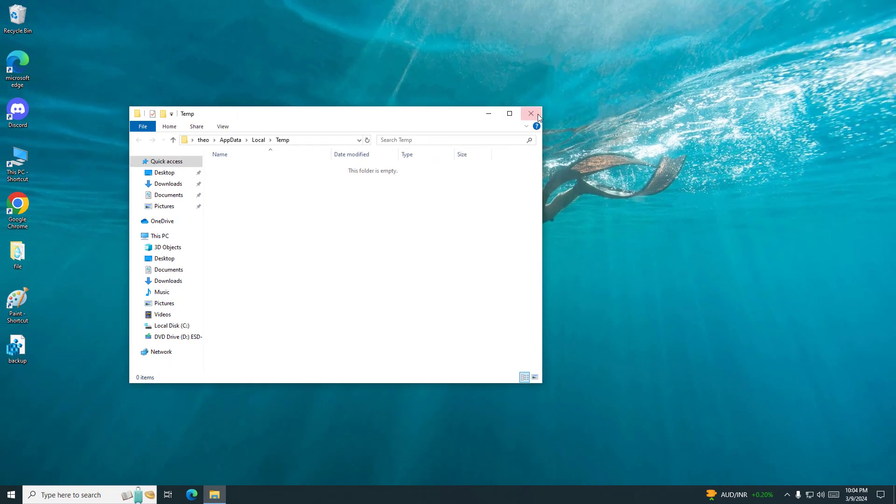
click(538, 116)
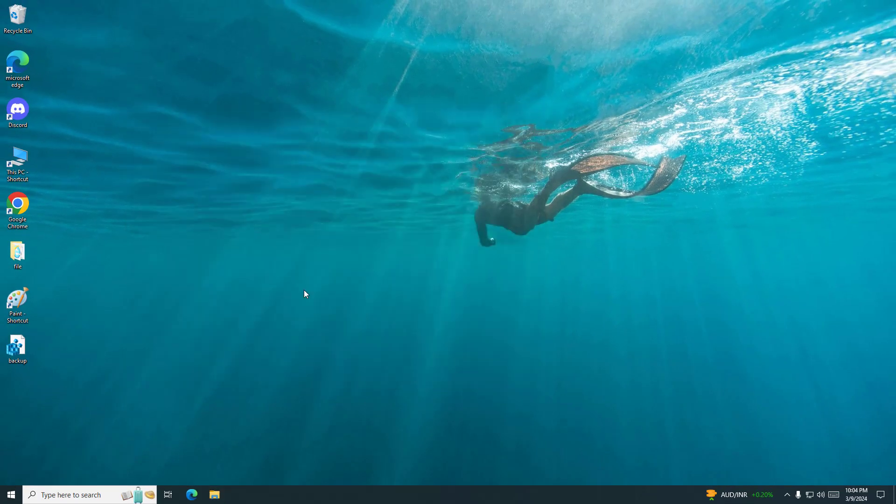
- Open the Windows Prefetch folder by running prefetch from the Run dialog
click(99, 488)
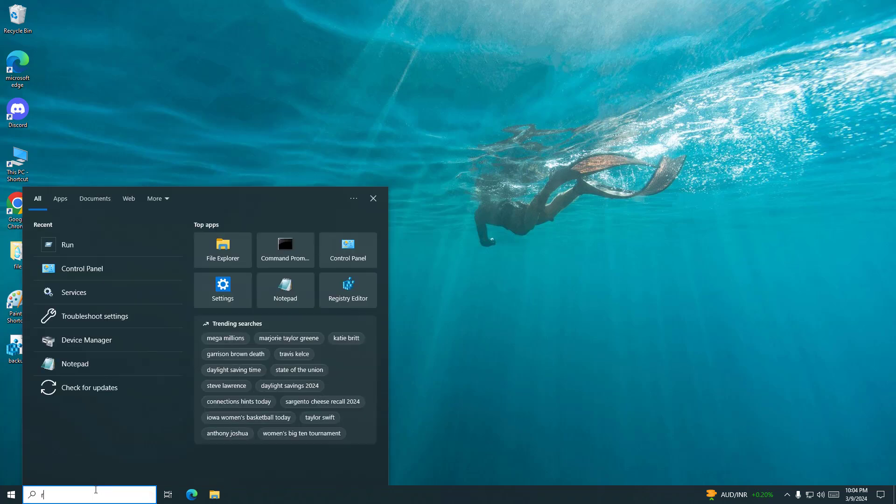
text(run)
click(76, 243)
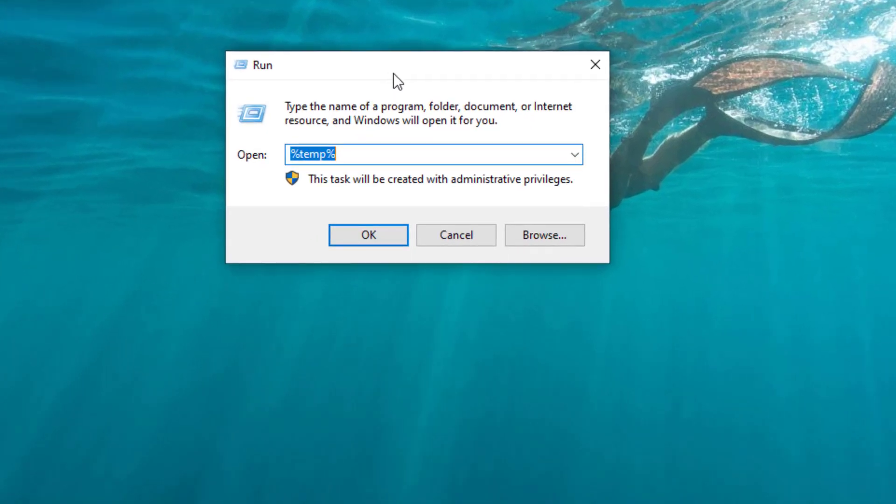
text(pre)
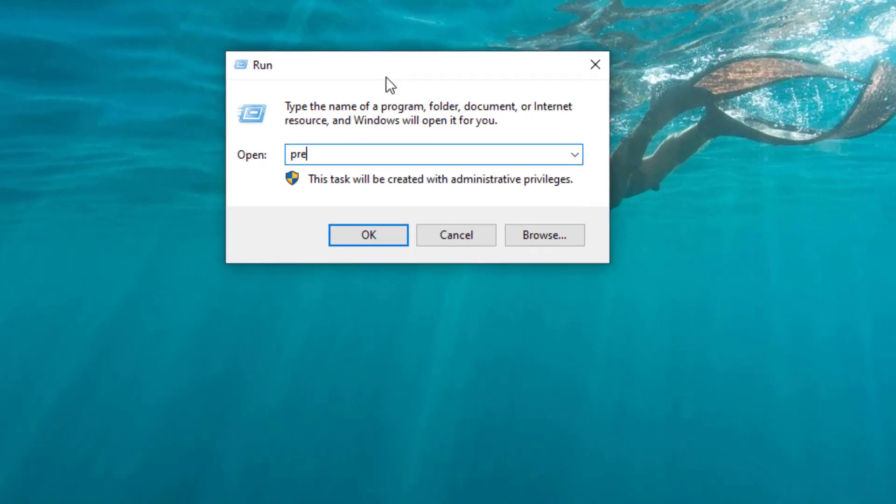
text(fetch)
key(Return)
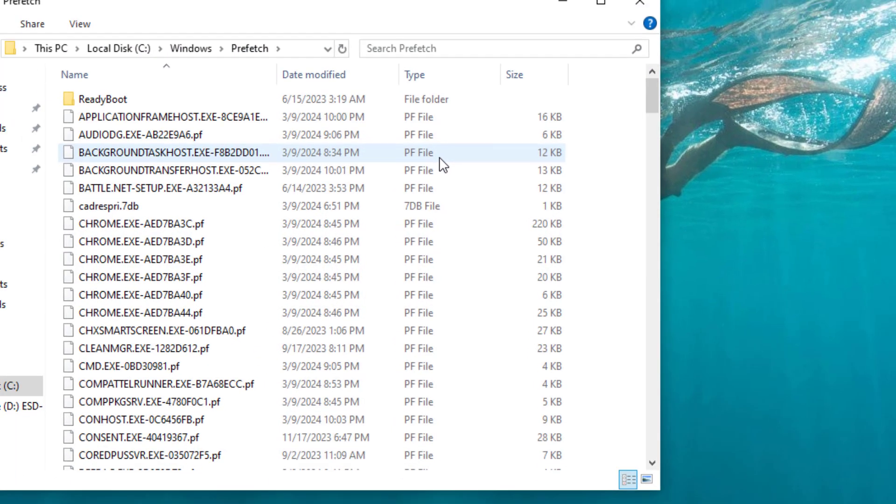
- Delete all items in the Windows Prefetch folder and close its window
scroll(512, 180, down, 12)
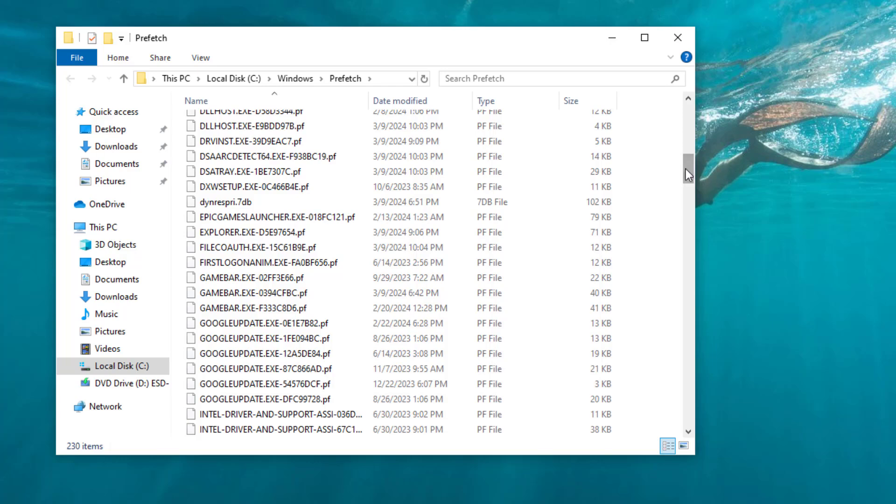
drag(689, 175, 674, 427)
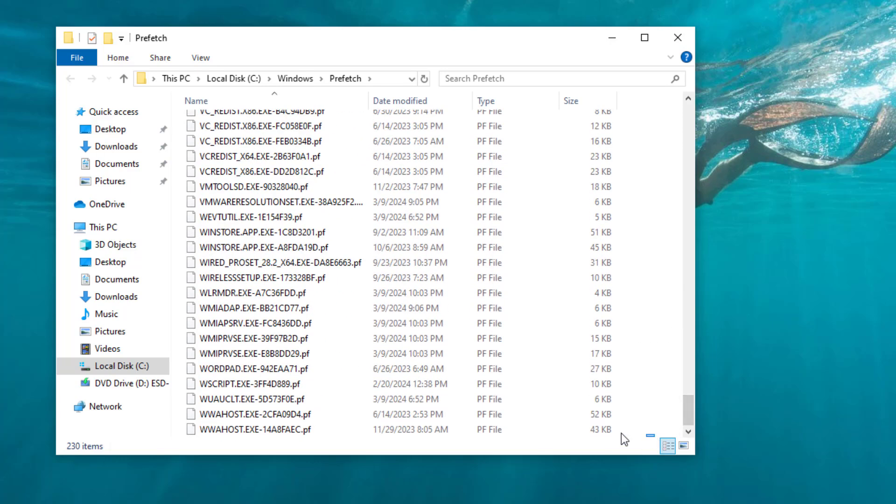
drag(621, 433, 307, 57)
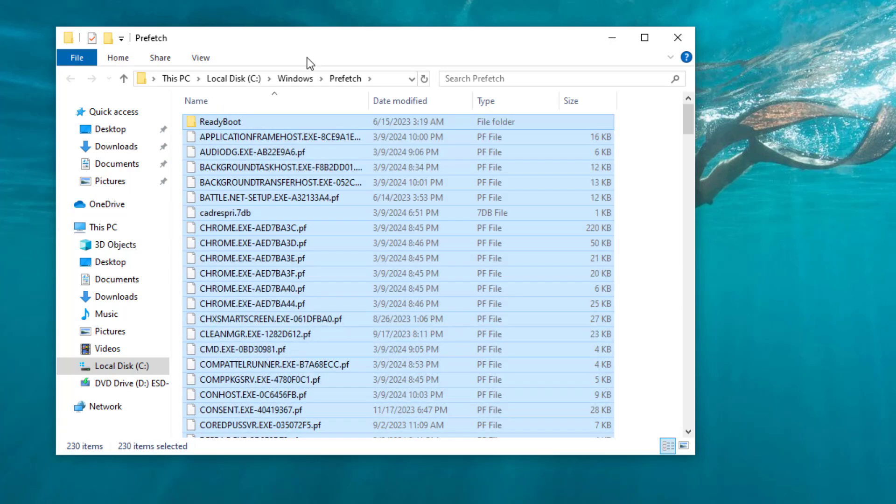
right_click(352, 265)
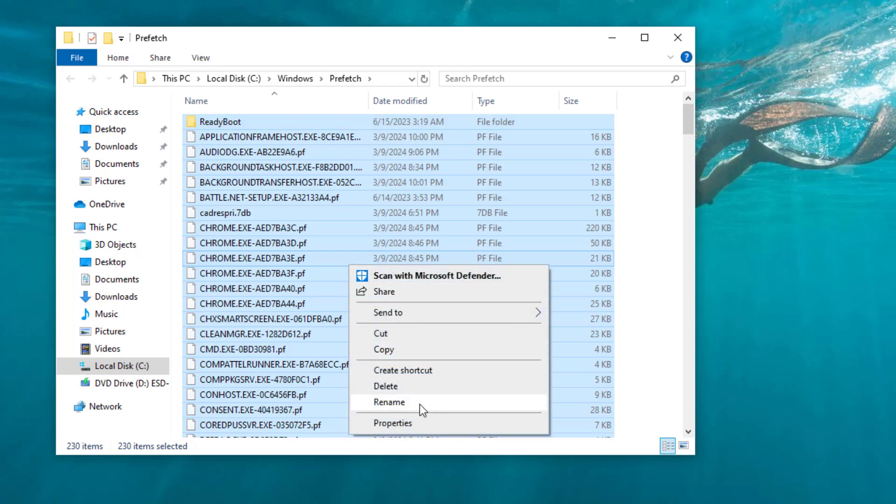
click(421, 385)
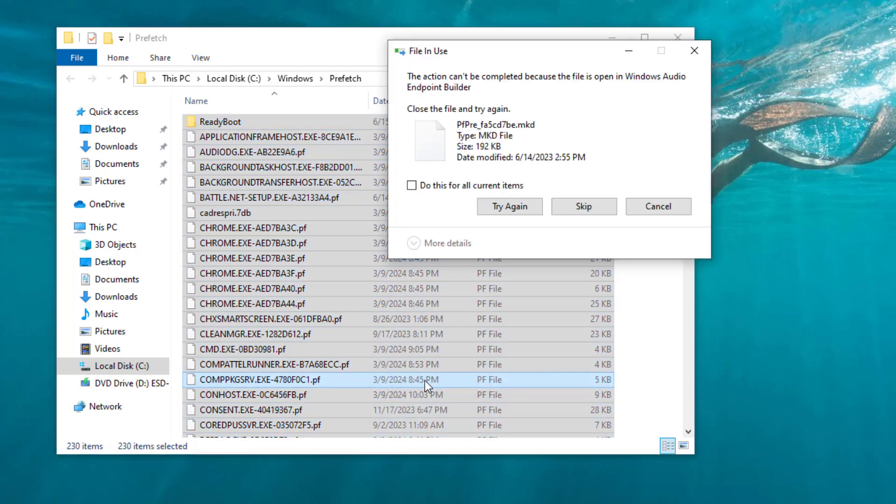
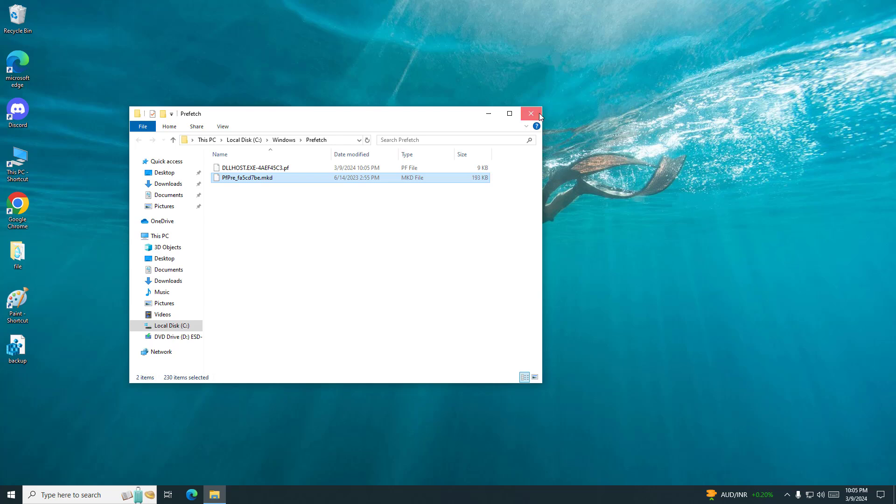
click(539, 113)
- Empty the Recycle Bin and confirm permanent deletion of its items
right_click(20, 25)
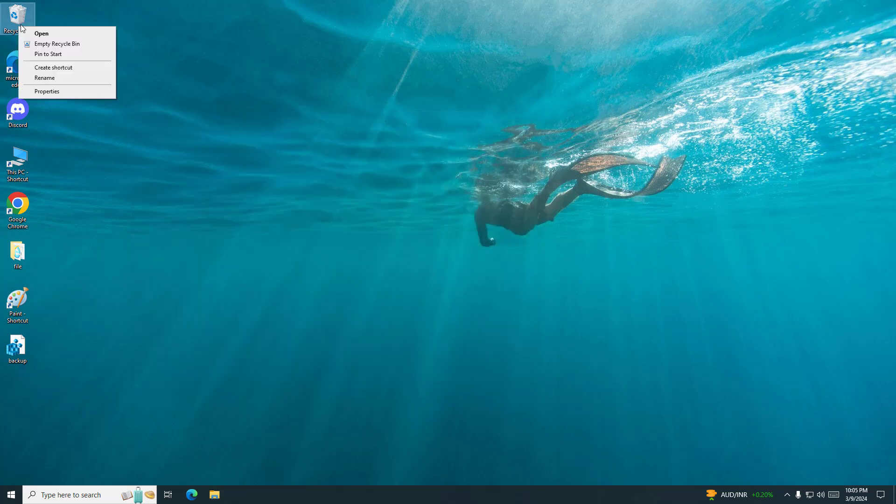
click(55, 45)
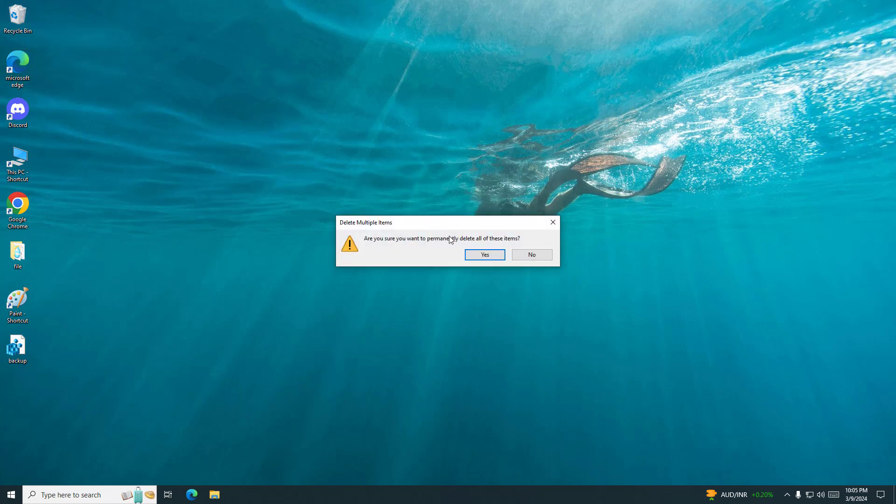
click(493, 255)
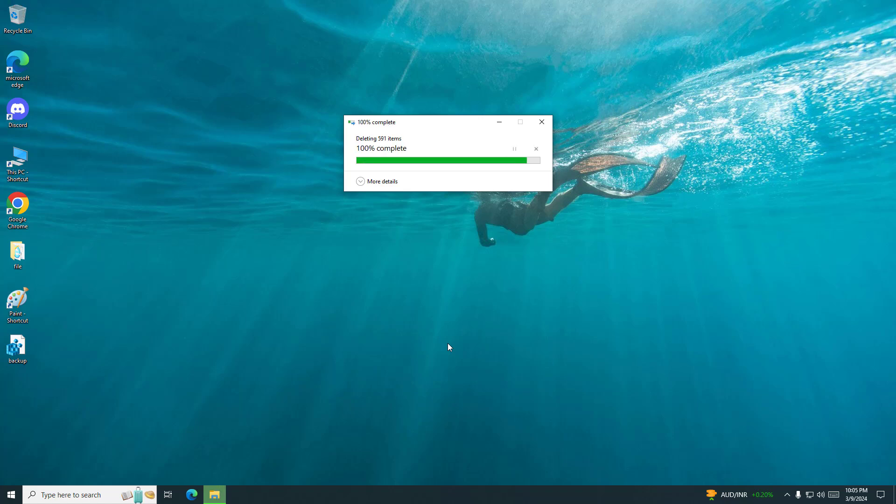
- Search Windows for the Edit power plan settings and open the plan's advanced power settings
click(367, 203)
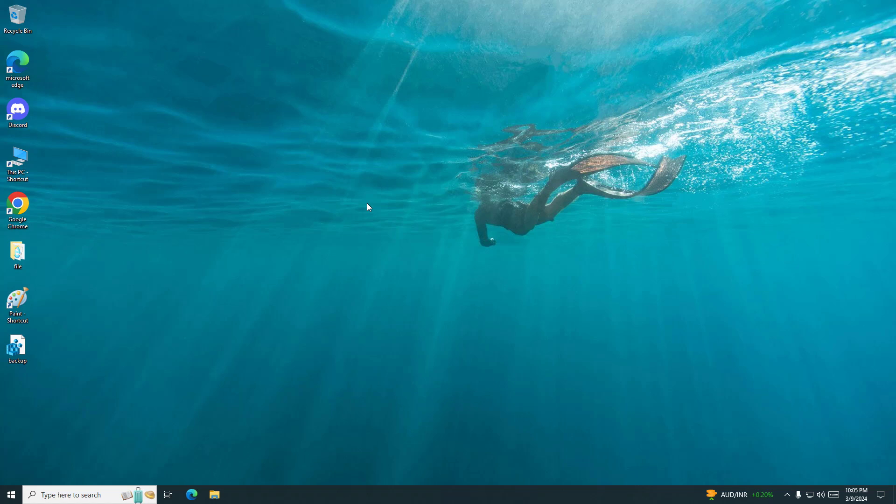
click(80, 488)
text(edit)
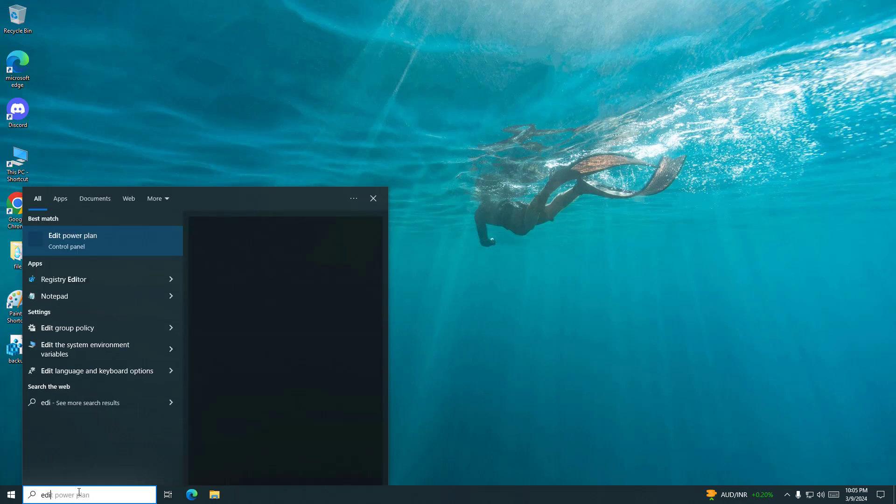
click(85, 235)
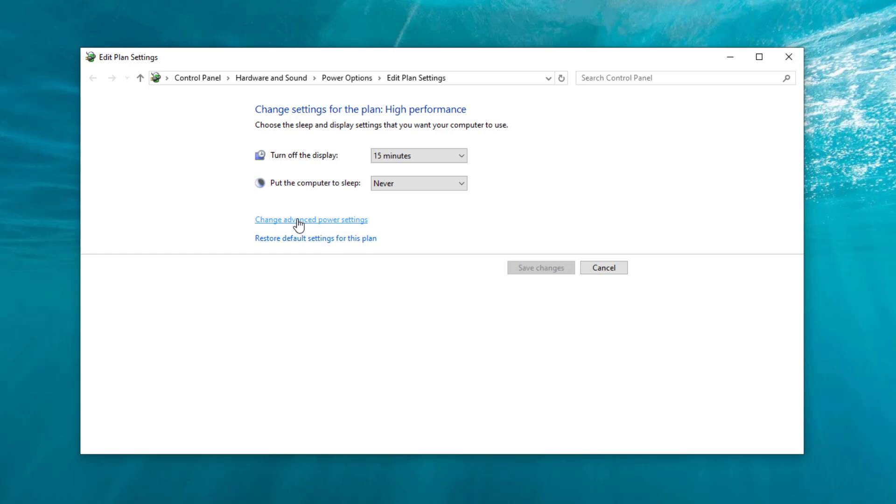
click(298, 223)
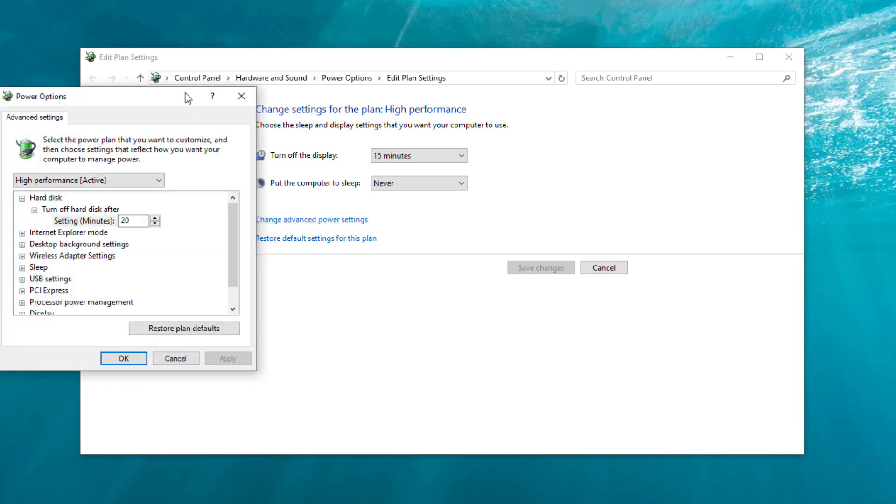
- Choose the High performance plan in Power Options, accept it and close the plan settings window
drag(187, 97, 459, 109)
click(428, 192)
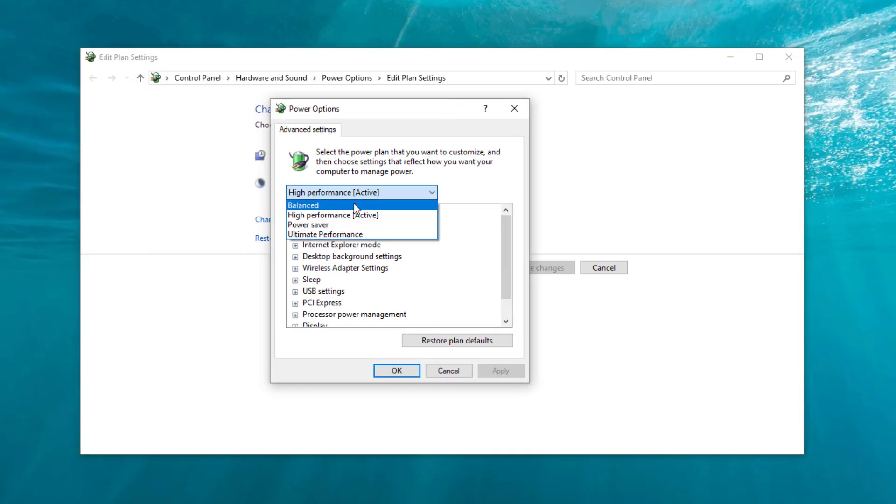
click(331, 215)
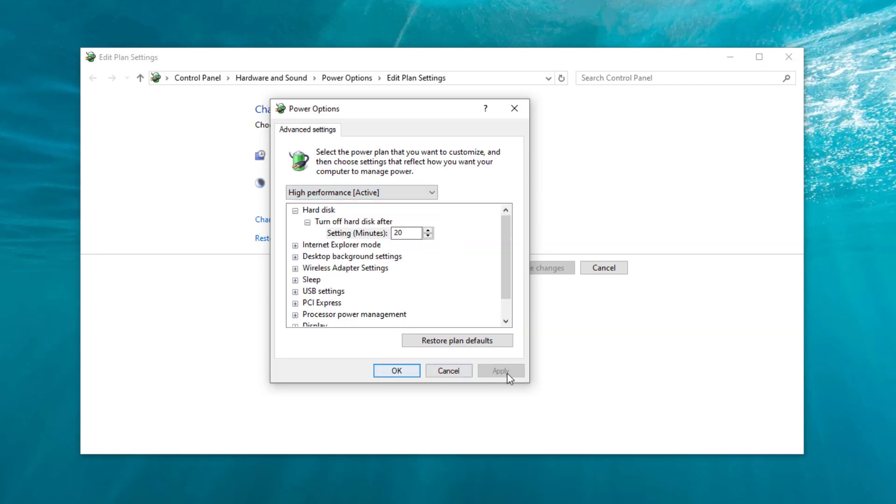
click(396, 370)
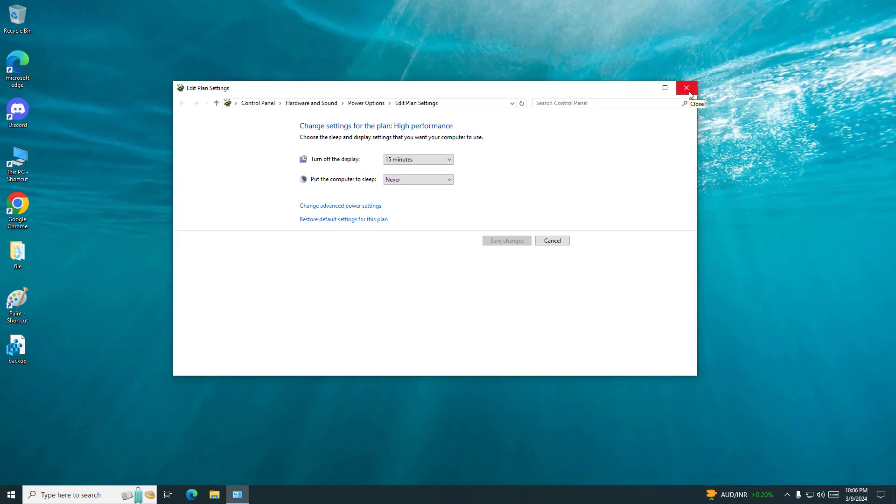
click(689, 92)
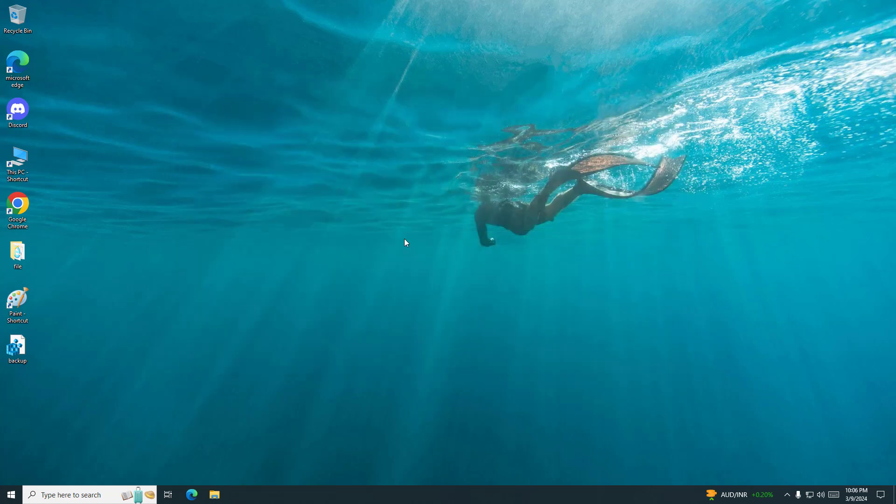
- Disable Battle.net as a startup program in Task Manager and close Task Manager
right_click(446, 493)
click(477, 446)
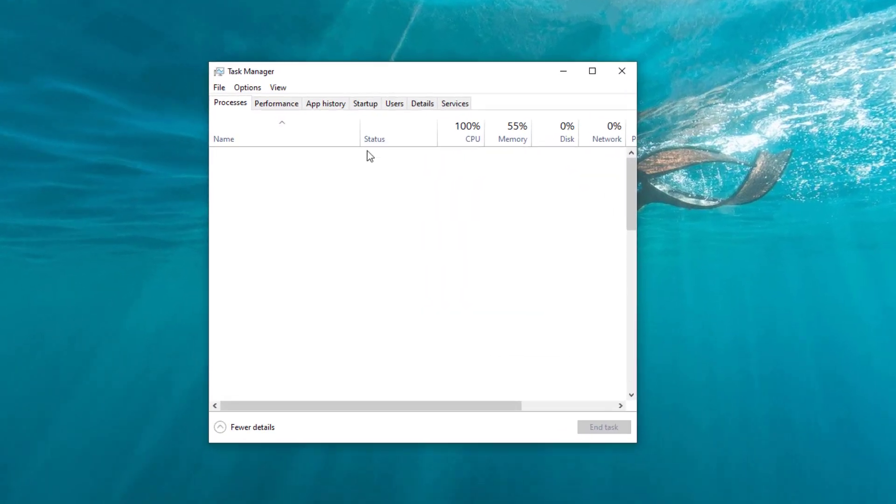
click(377, 121)
click(364, 172)
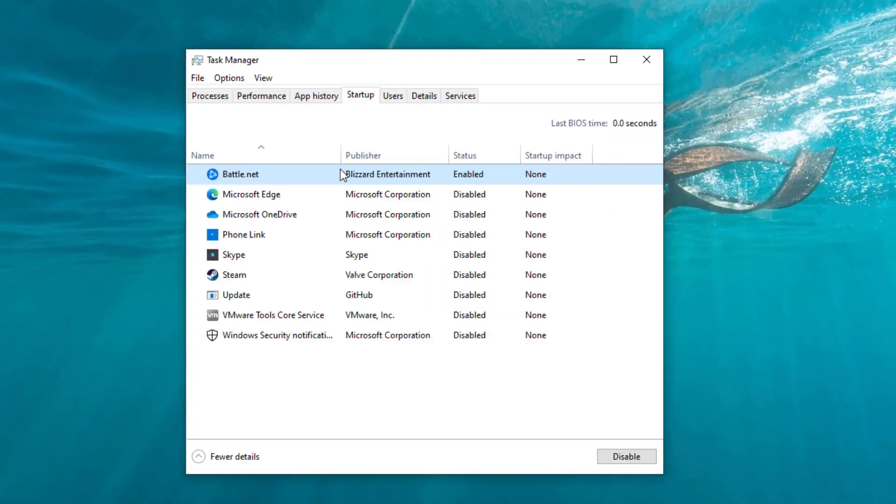
right_click(341, 169)
click(392, 178)
click(647, 60)
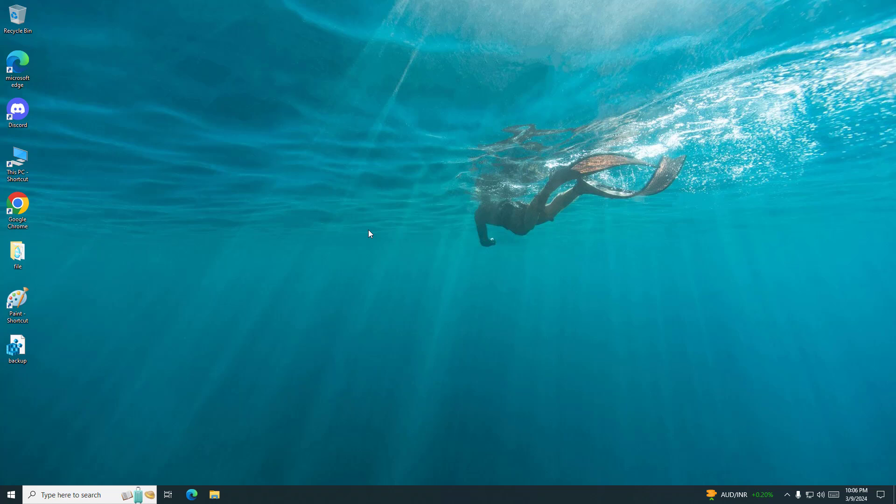
- Find and launch Disk Cleanup for drive C: and move its window towards the middle of the desktop
click(102, 493)
text(disk)
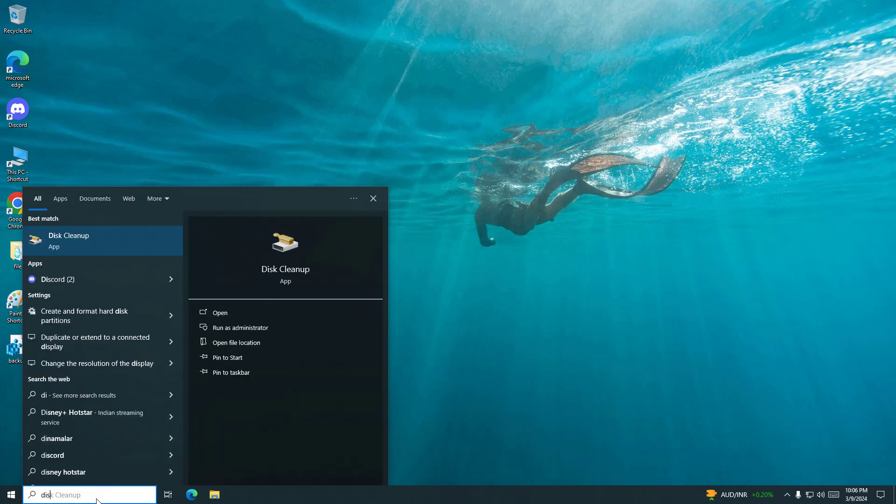
click(78, 236)
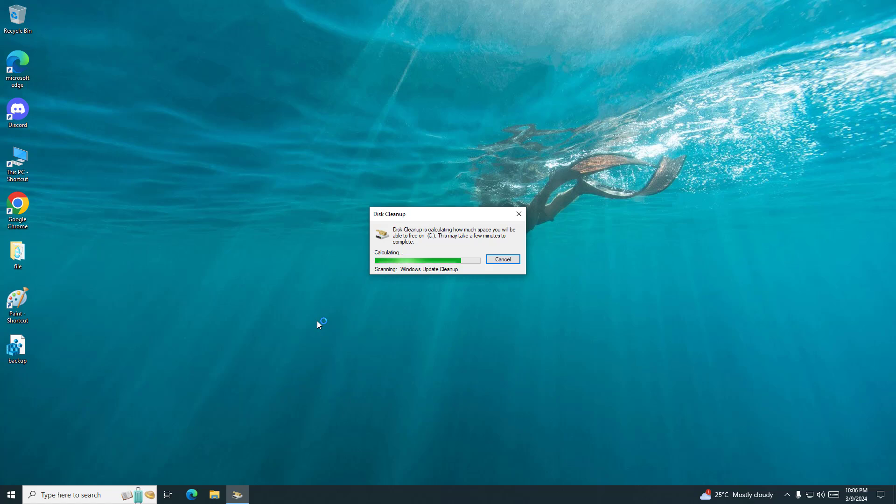
drag(126, 28, 365, 112)
drag(416, 171, 430, 126)
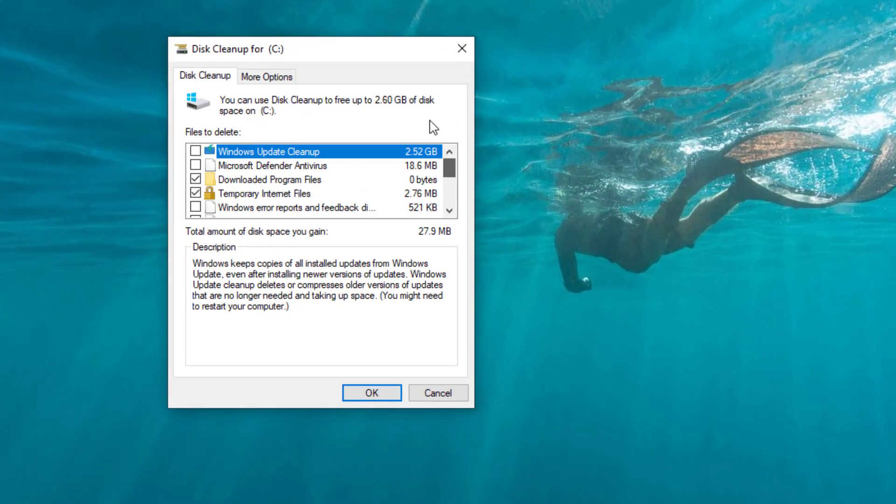
- Include Windows Update Cleanup, Microsoft Defender Antivirus, Delivery Optimization Files and Language Resource Files in the disk cleanup
click(195, 165)
click(195, 151)
scroll(251, 174, down, 2)
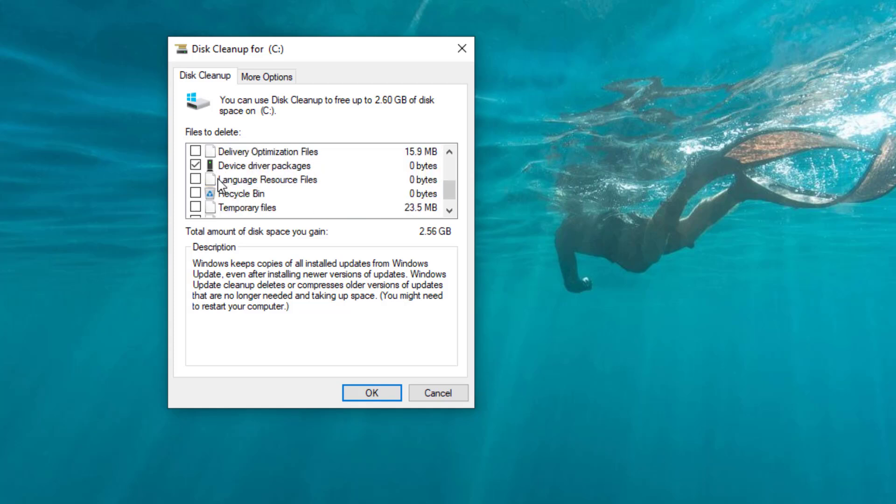
click(197, 179)
click(194, 151)
scroll(238, 185, up, 1)
scroll(238, 189, up, 1)
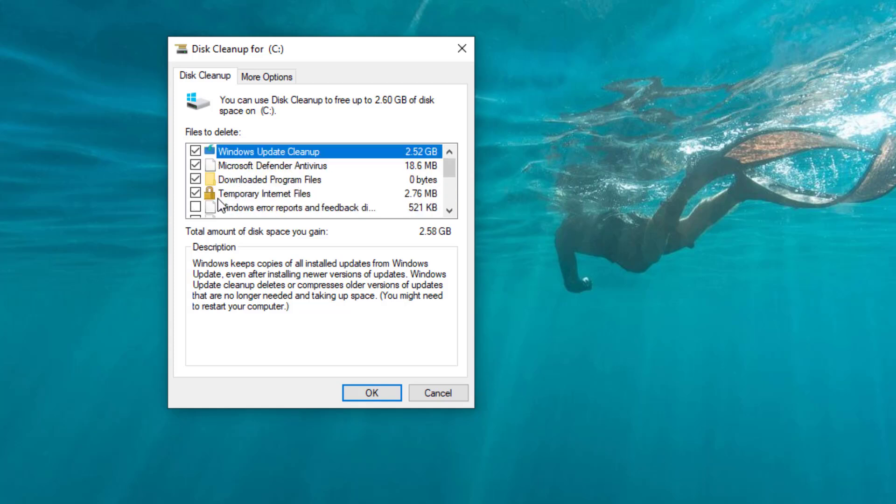
- Add Windows error reports, Recycle Bin and Temporary files to the cleanup, and permanently delete all selected file categories
scroll(230, 202, down, 2)
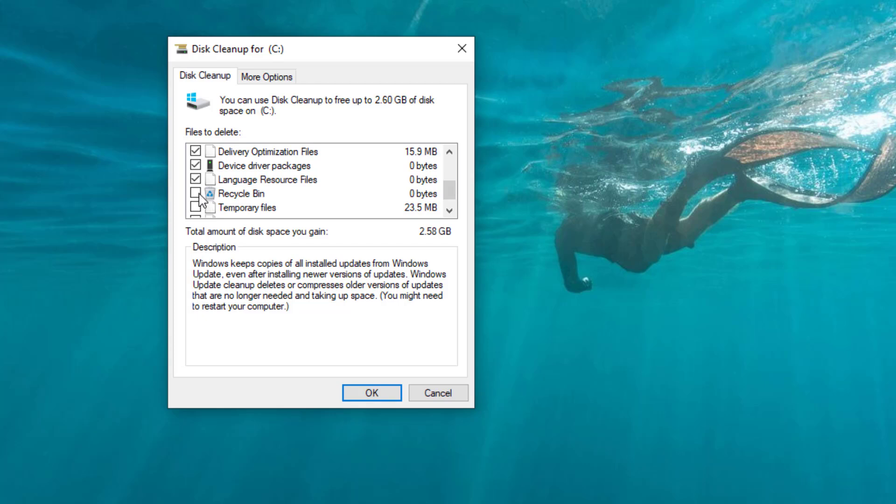
click(195, 193)
click(195, 207)
scroll(200, 205, down, 1)
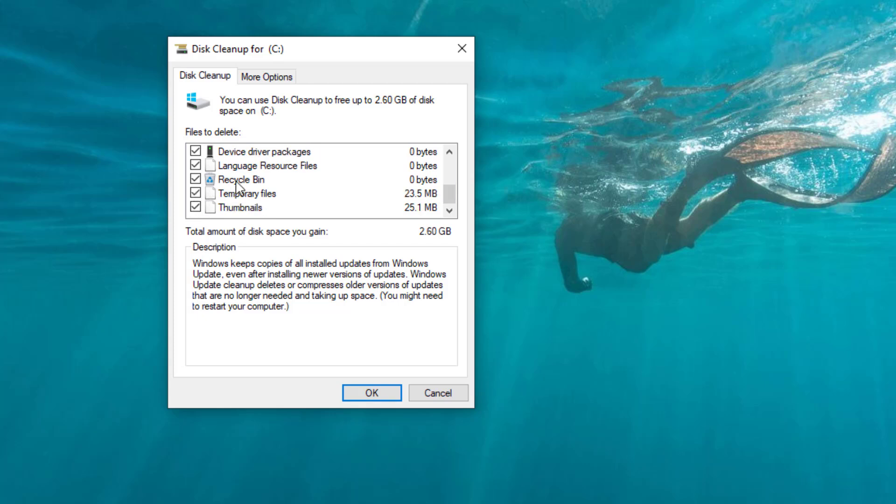
scroll(245, 191, up, 1)
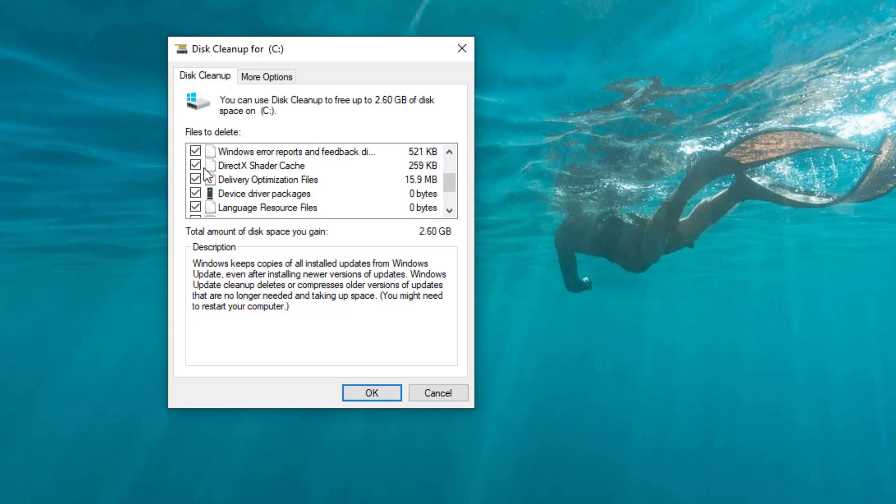
scroll(246, 186, up, 2)
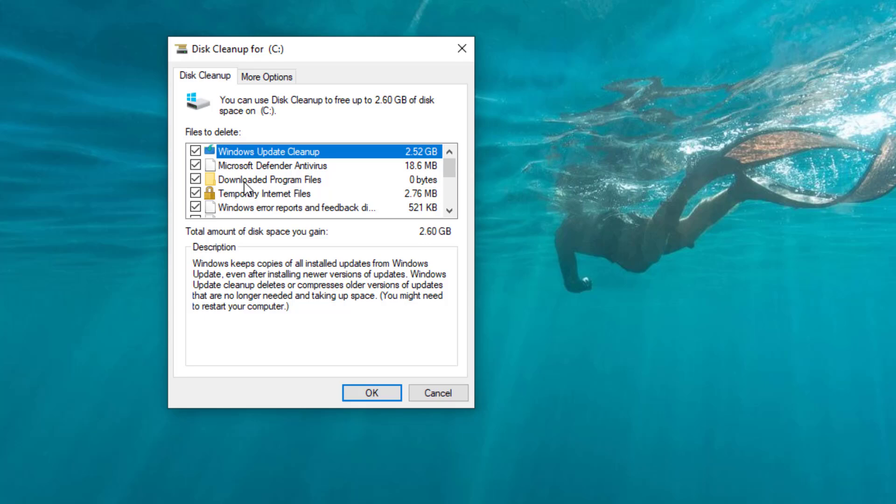
click(365, 392)
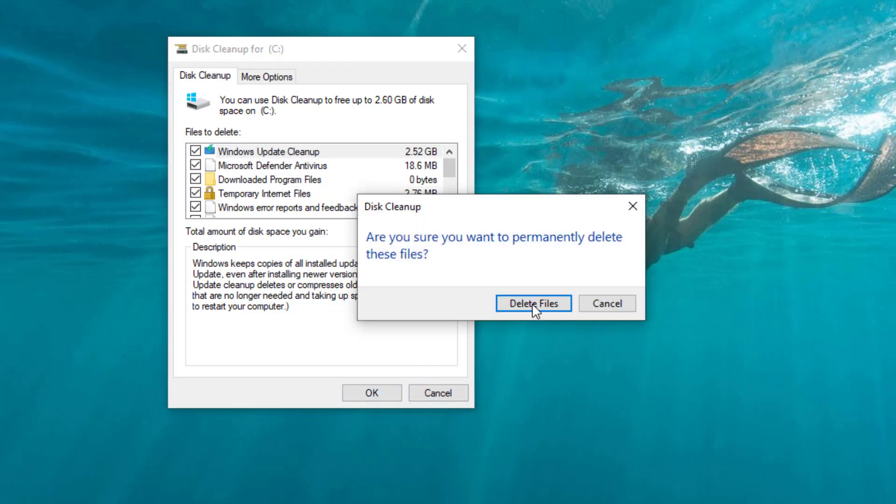
click(532, 305)
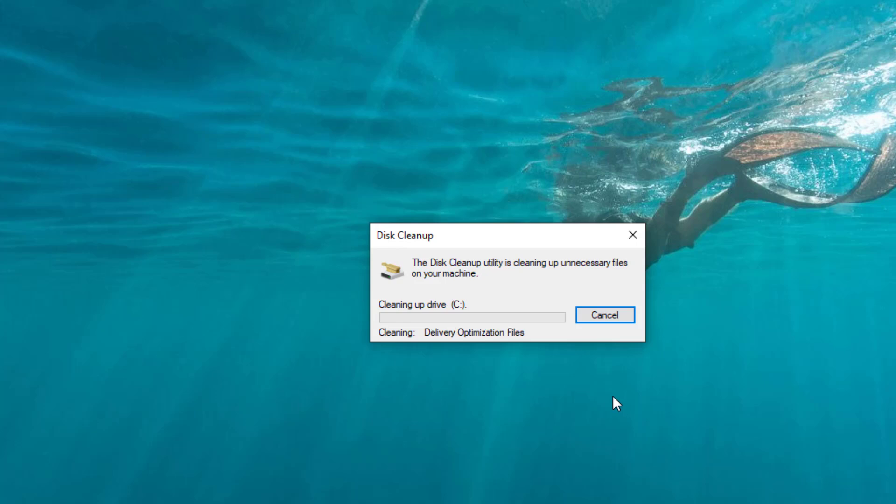